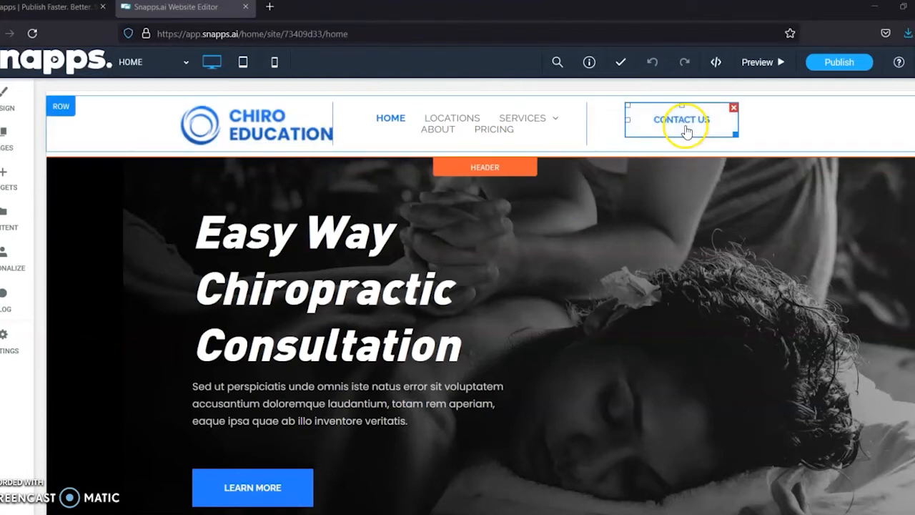
right_click(492, 122)
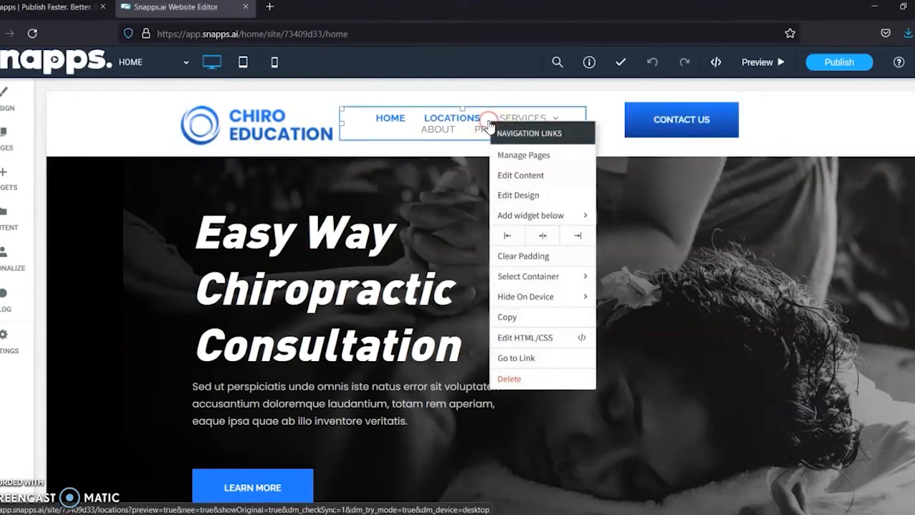
left_click(510, 194)
left_click(304, 120)
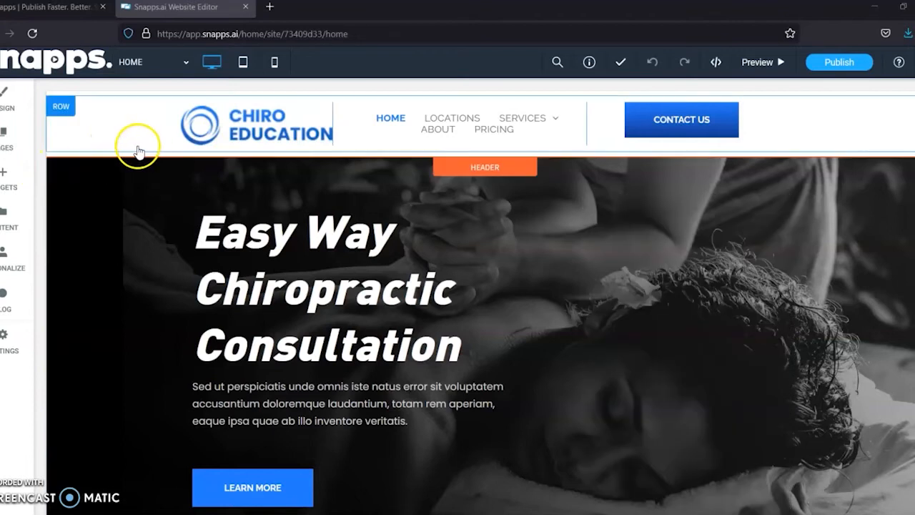
Replace the business logo in the content library's business info with the site image chiropractic.png
left_click(18, 223)
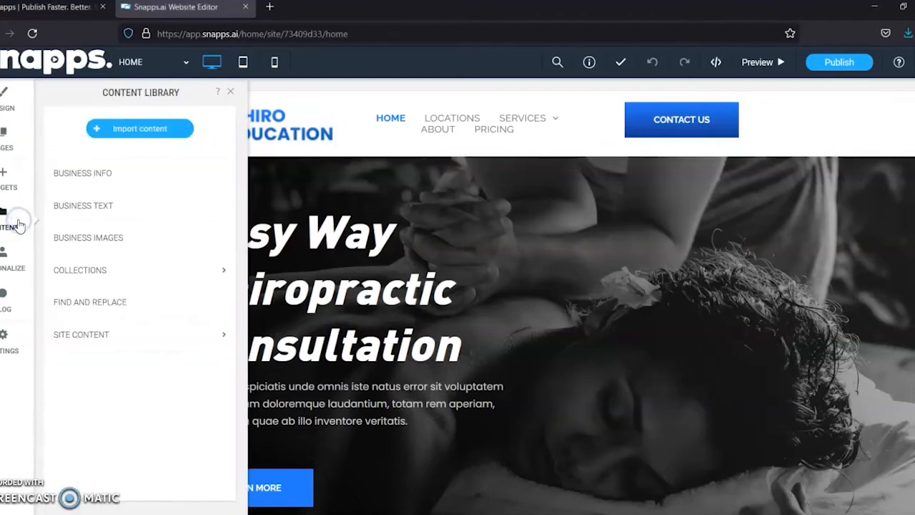
left_click(83, 174)
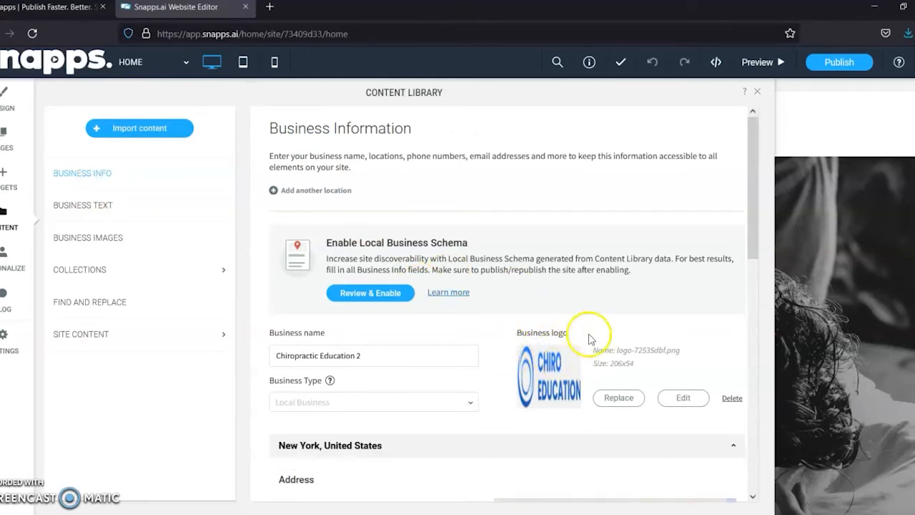
left_click(619, 398)
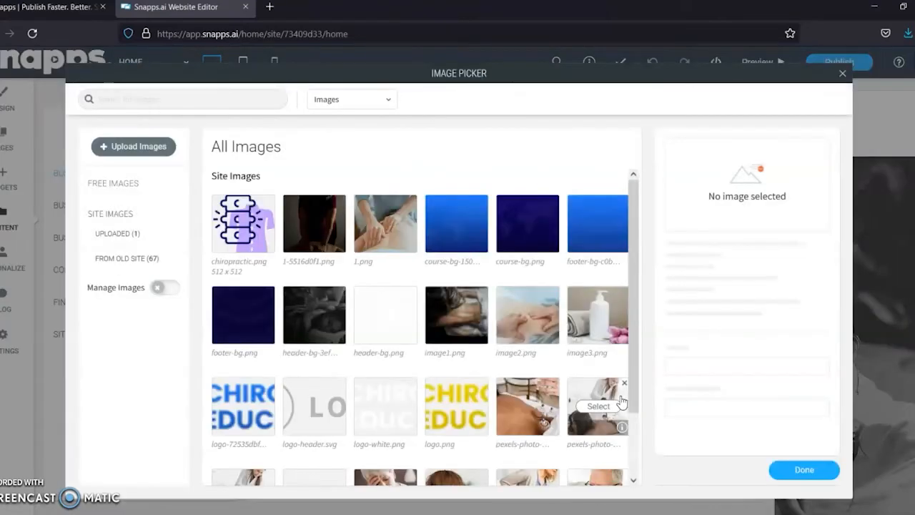
left_click(250, 228)
left_click(771, 470)
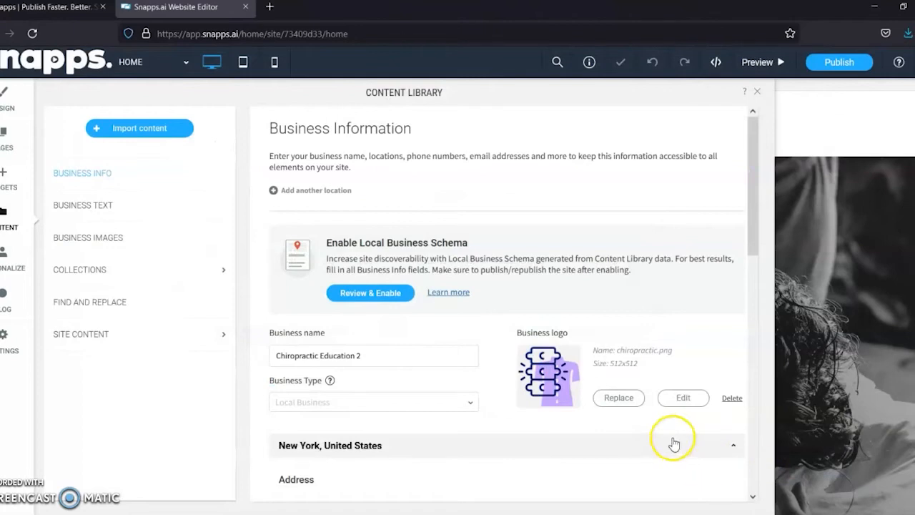
left_click(639, 399)
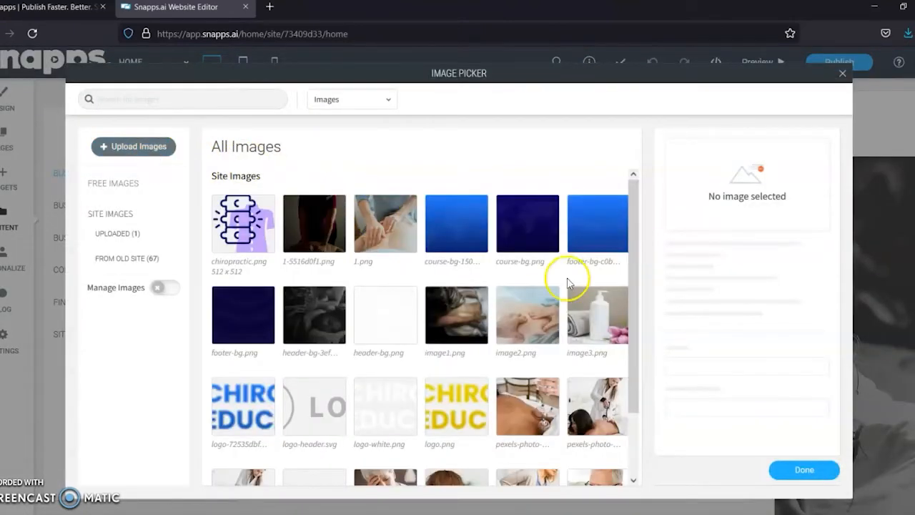
left_click(828, 479)
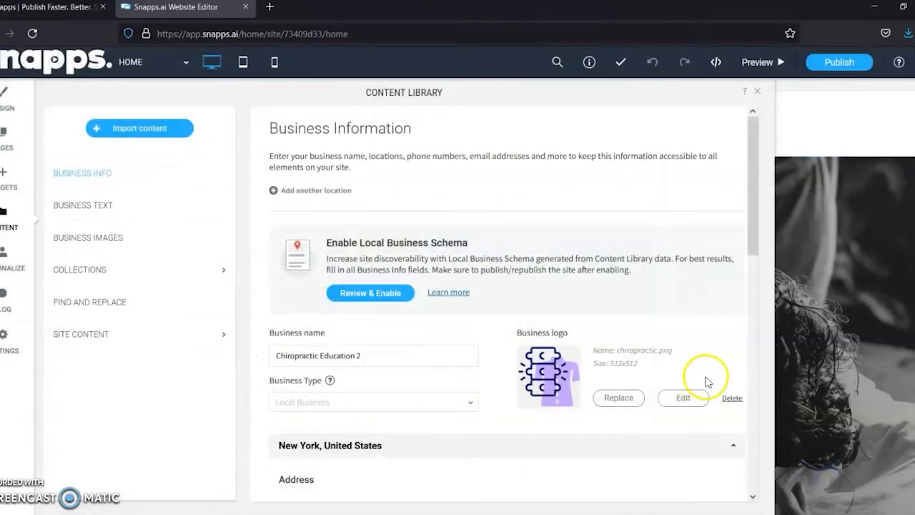
left_click(760, 97)
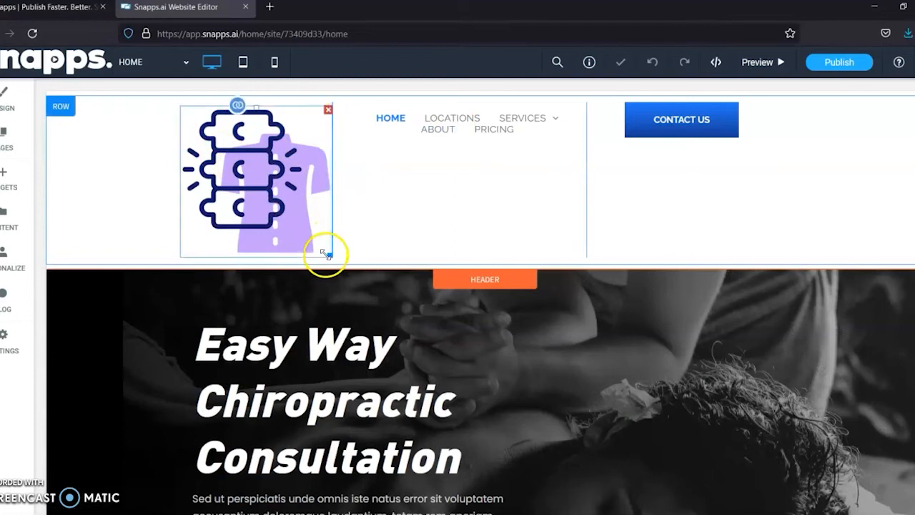
Clear the header row down to its navigation links by deleting the logo, the Contact Us button and both emptied columns
left_click_drag(324, 251, 302, 205)
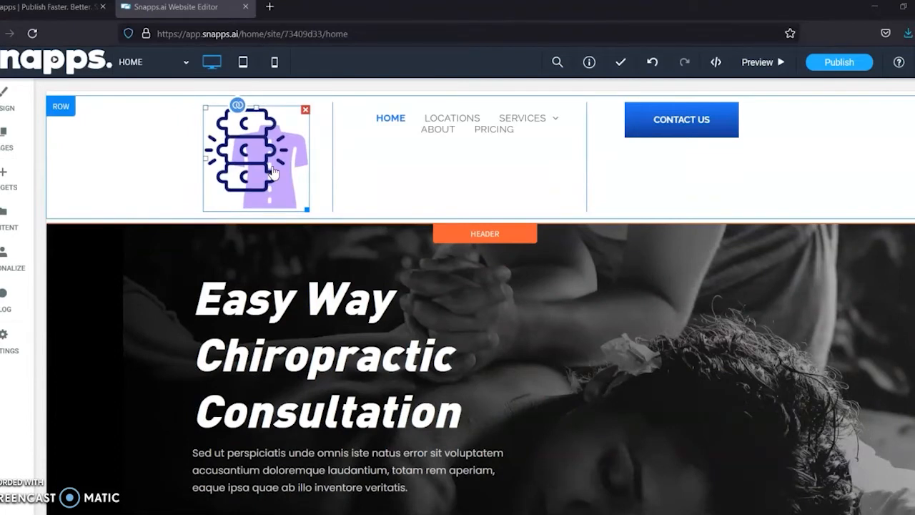
left_click(305, 111)
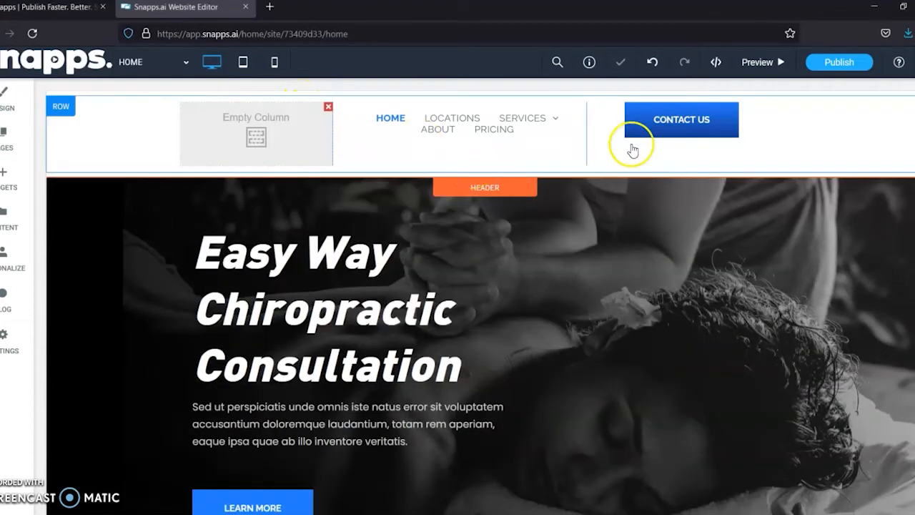
left_click(733, 109)
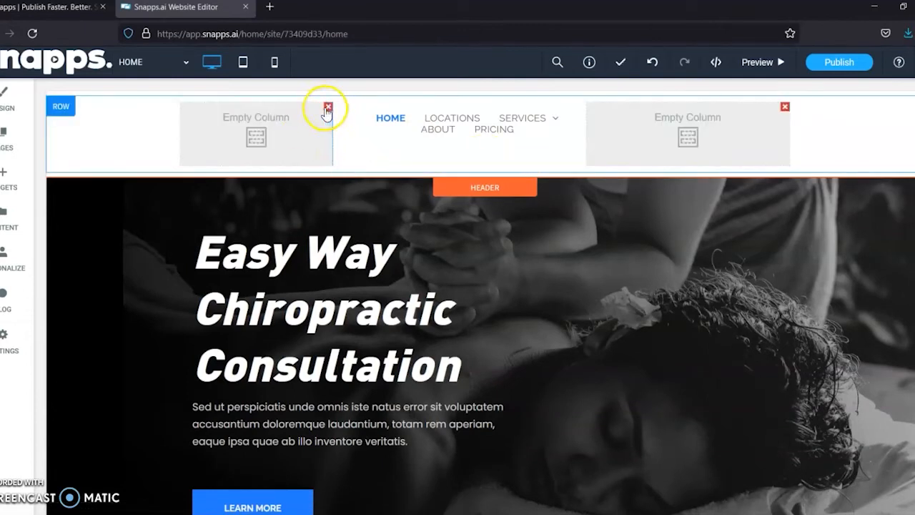
left_click(325, 108)
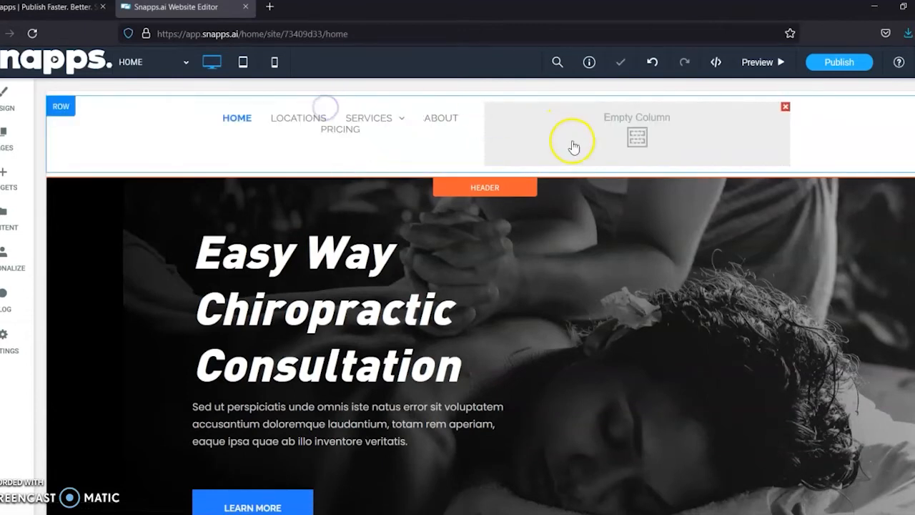
left_click(786, 107)
left_click(486, 117)
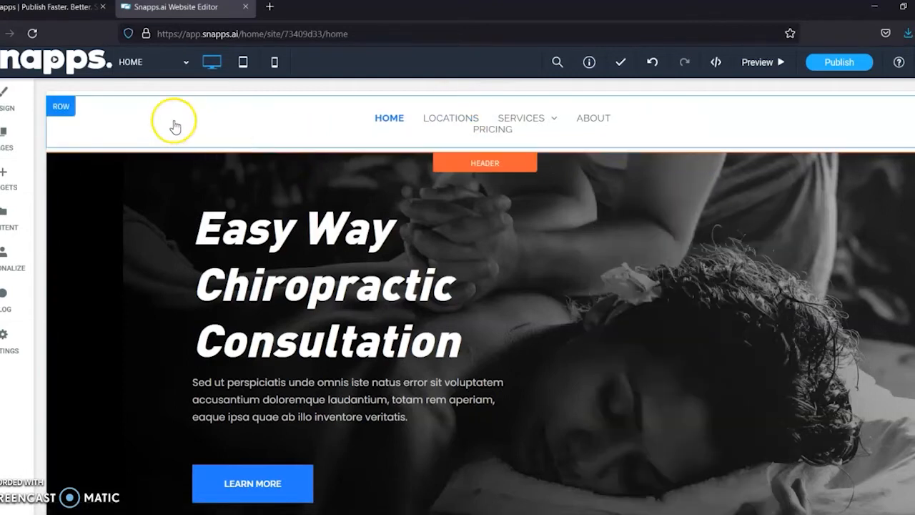
Add two columns to the header row and move the navigation links into the middle column
left_click(62, 107)
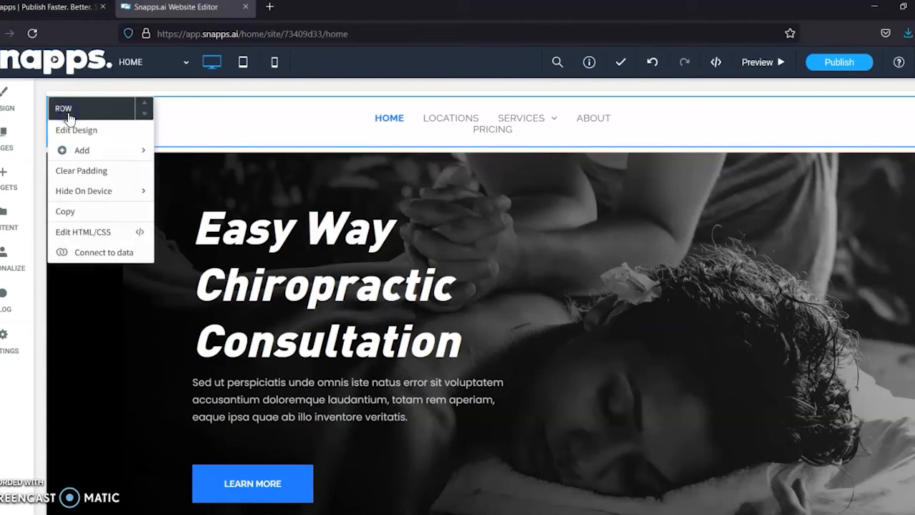
left_click(86, 150)
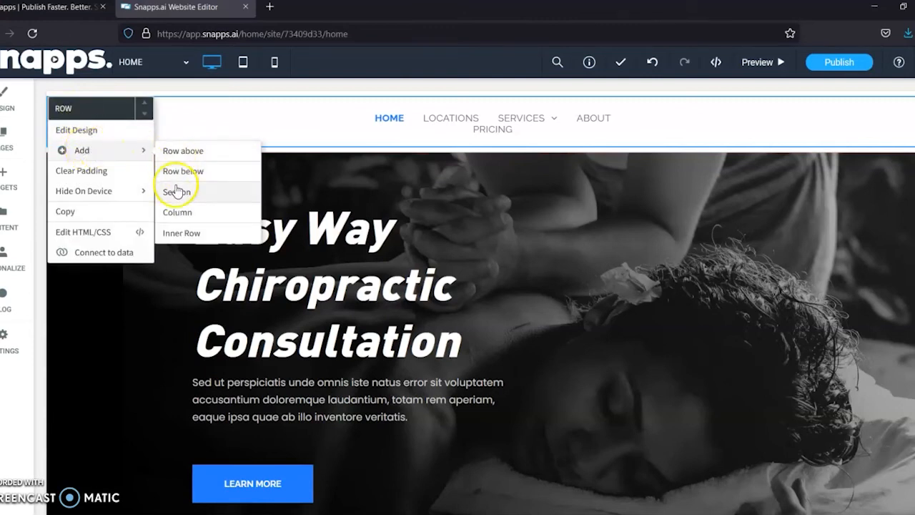
left_click(176, 211)
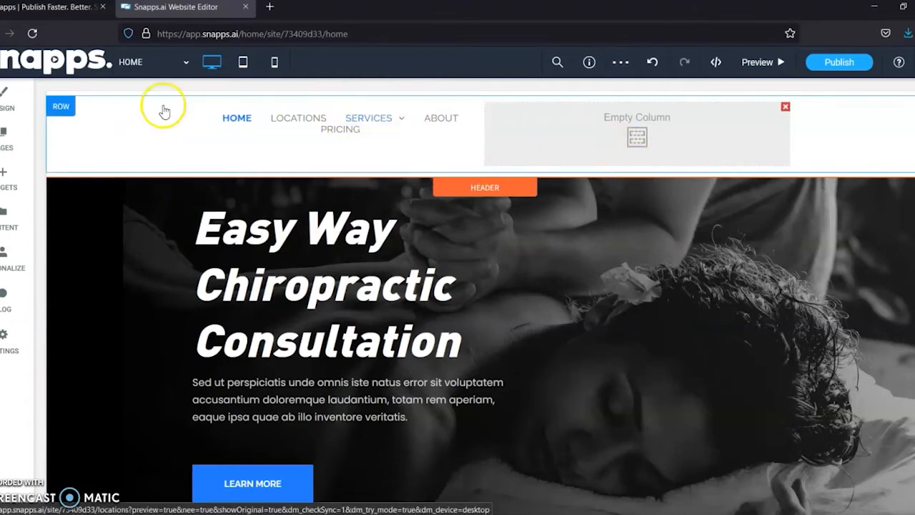
right_click(60, 114)
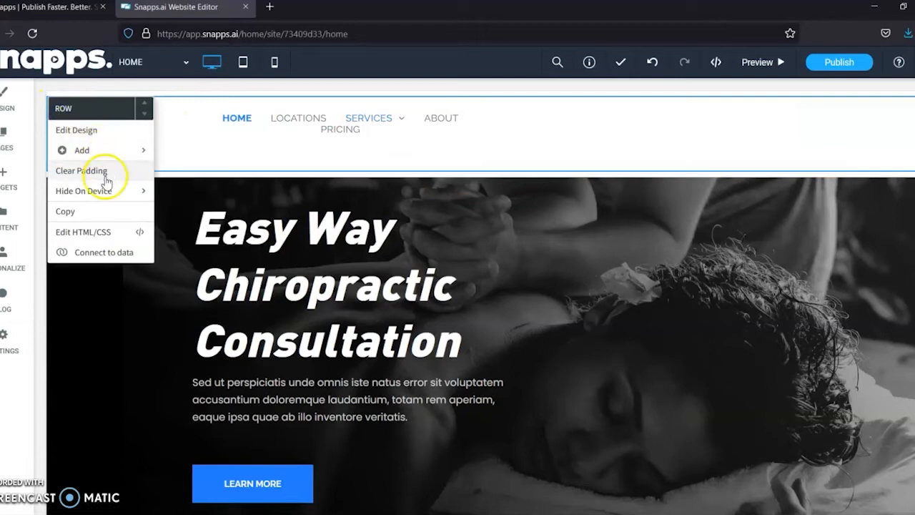
mouse_move(100, 158)
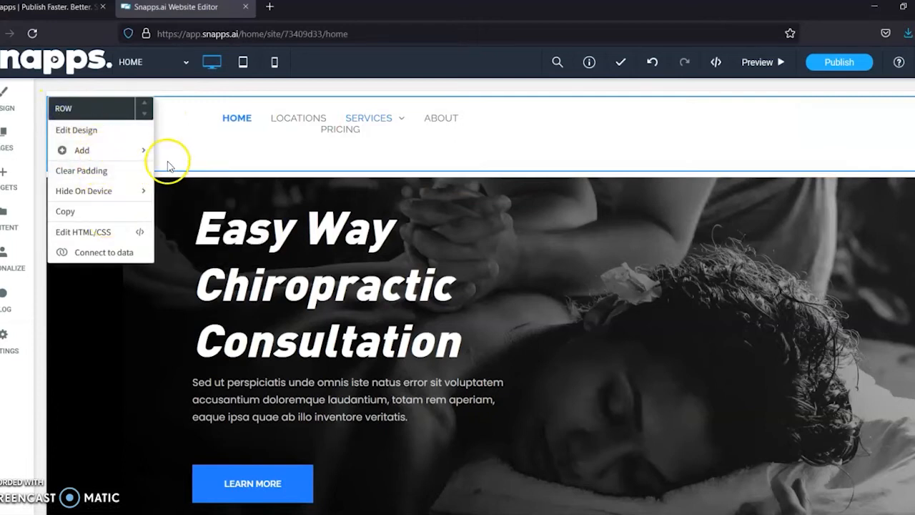
left_click(183, 211)
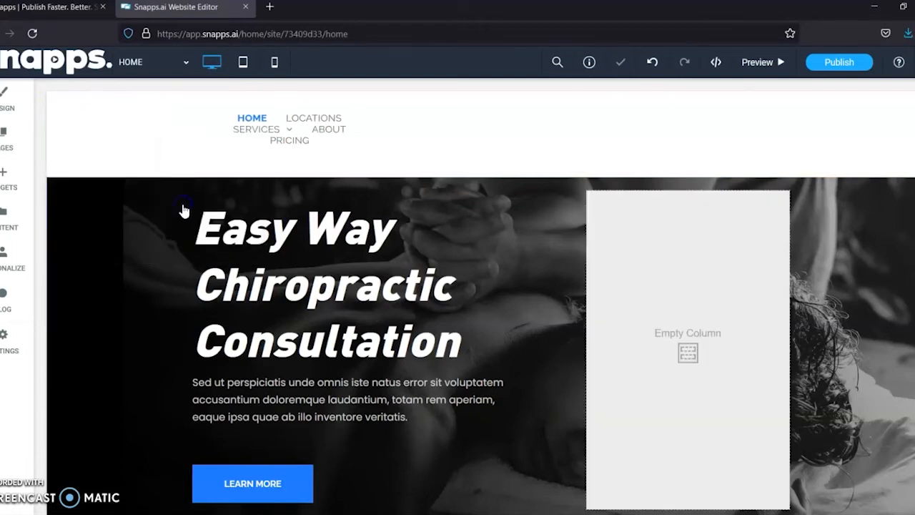
left_click(482, 141)
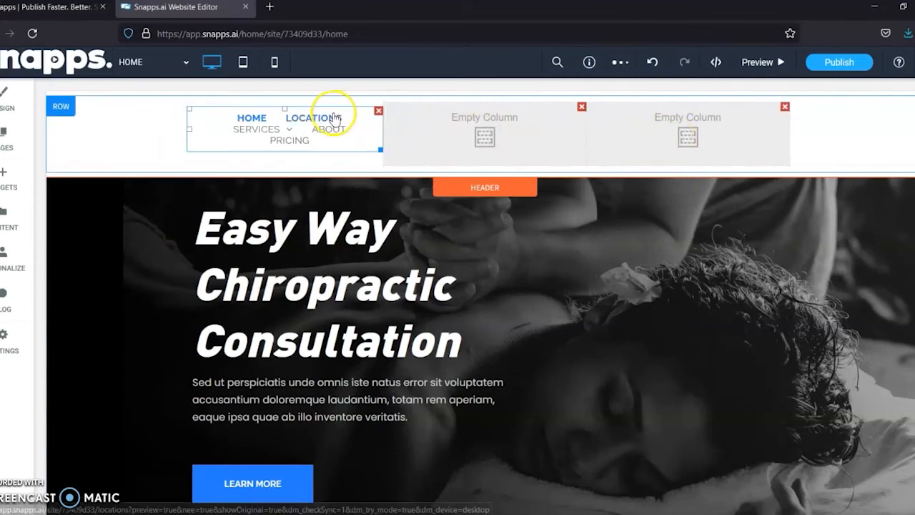
left_click_drag(223, 137, 410, 143)
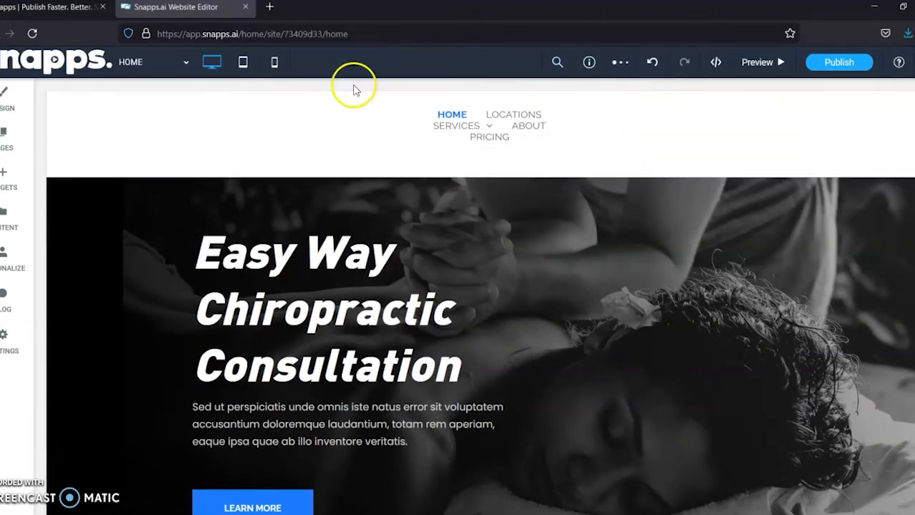
Add an image widget to the header's empty first column, using the site image chiropractic.png
left_click(4, 186)
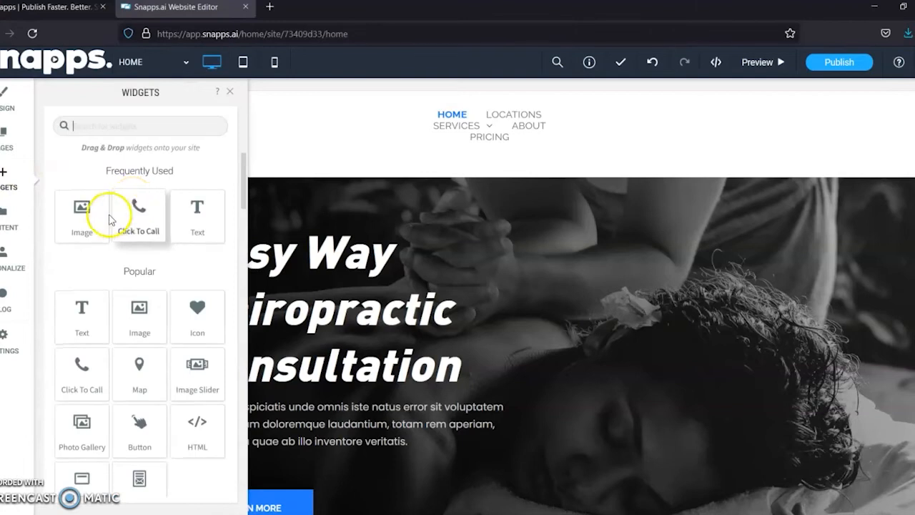
left_click_drag(97, 214, 278, 136)
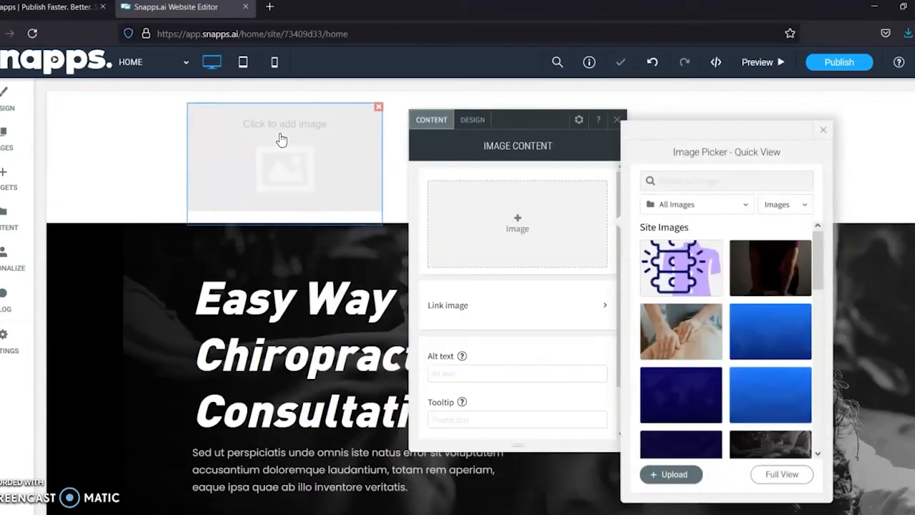
left_click(678, 266)
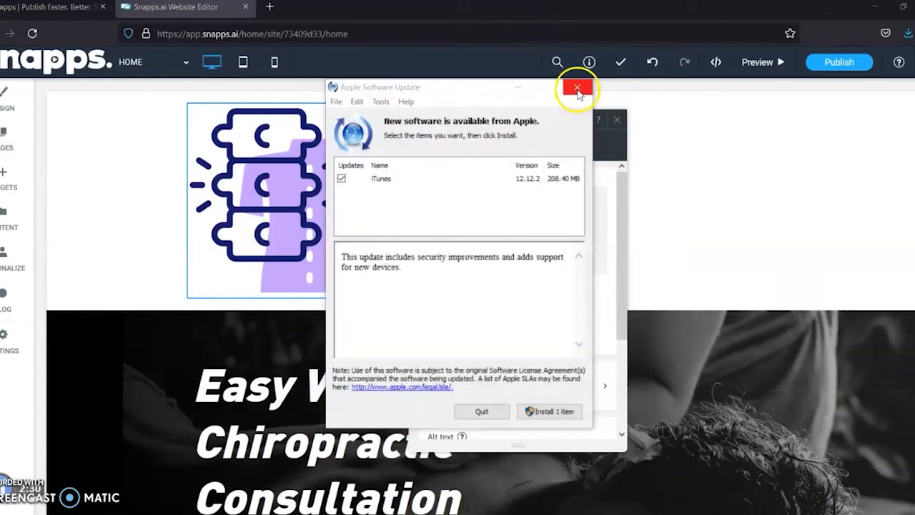
left_click(583, 86)
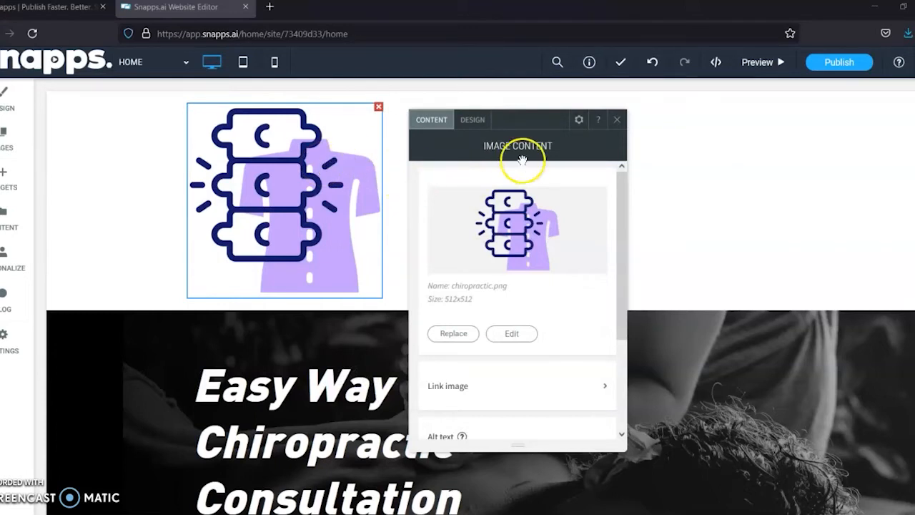
Connect the header image to the content library's Business logo and review the connected widget's content settings
left_click(579, 126)
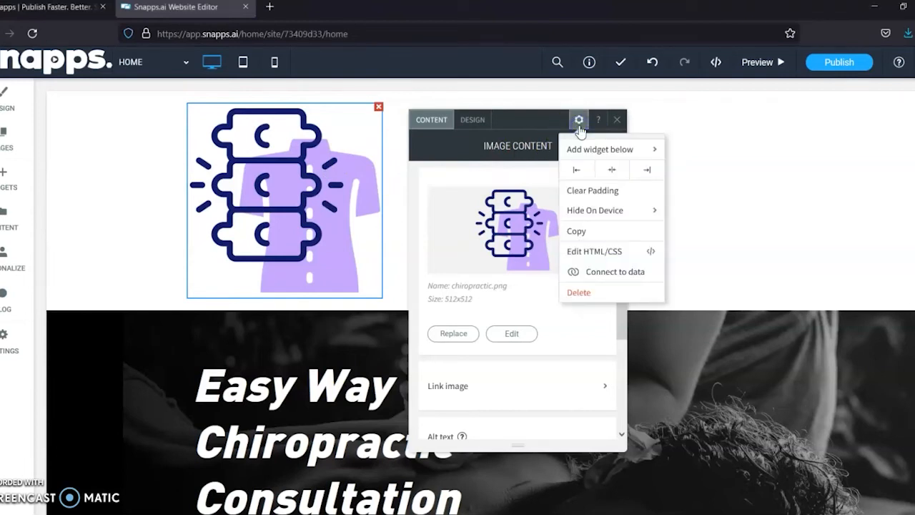
left_click(589, 276)
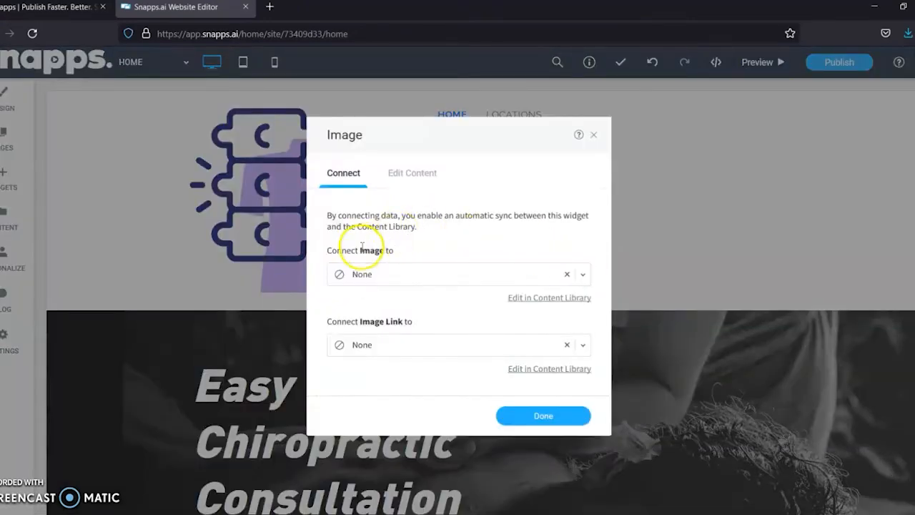
left_click(404, 285)
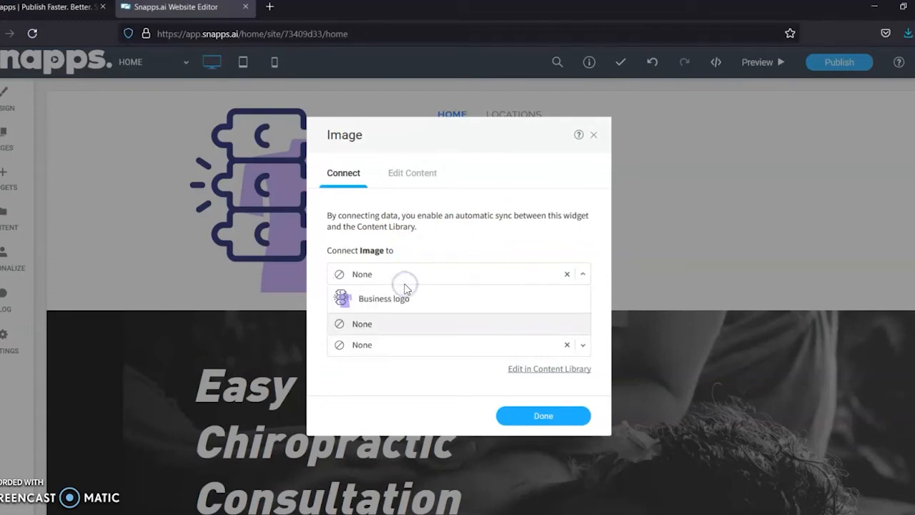
left_click(372, 300)
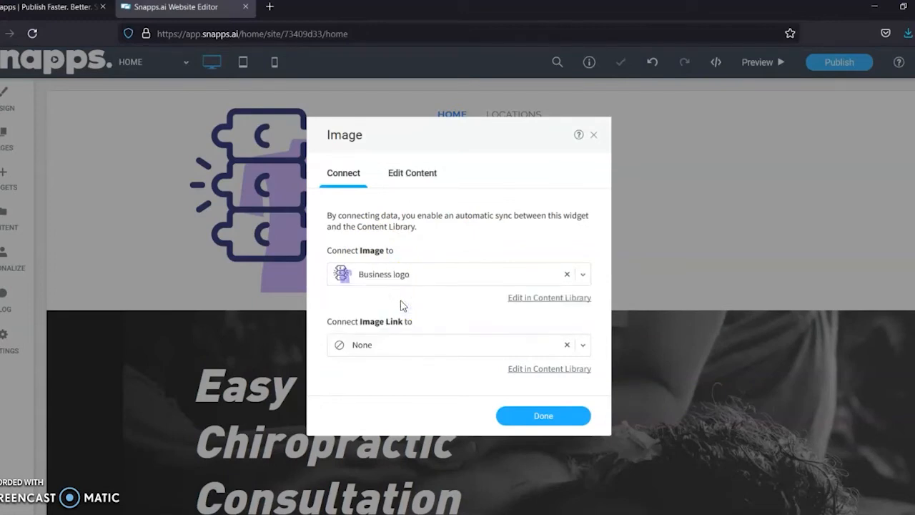
left_click(520, 415)
left_click(319, 169)
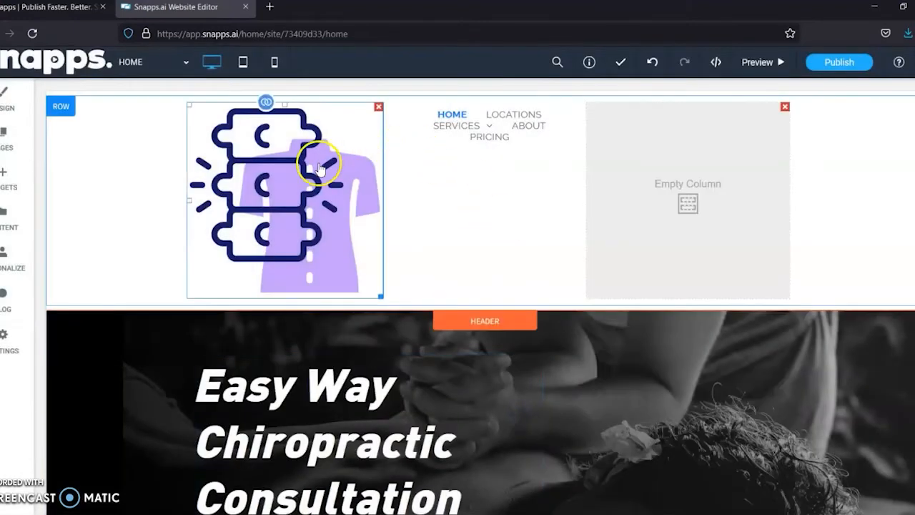
left_click(266, 103)
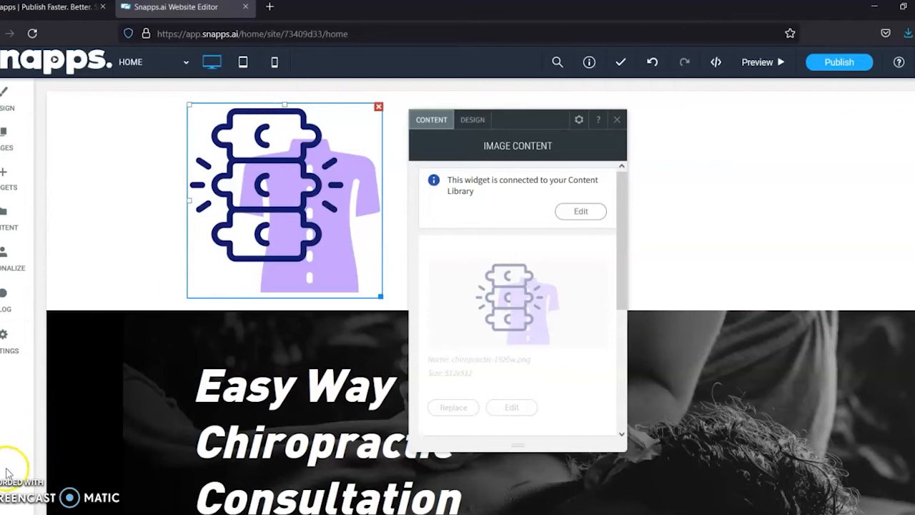
left_click(618, 123)
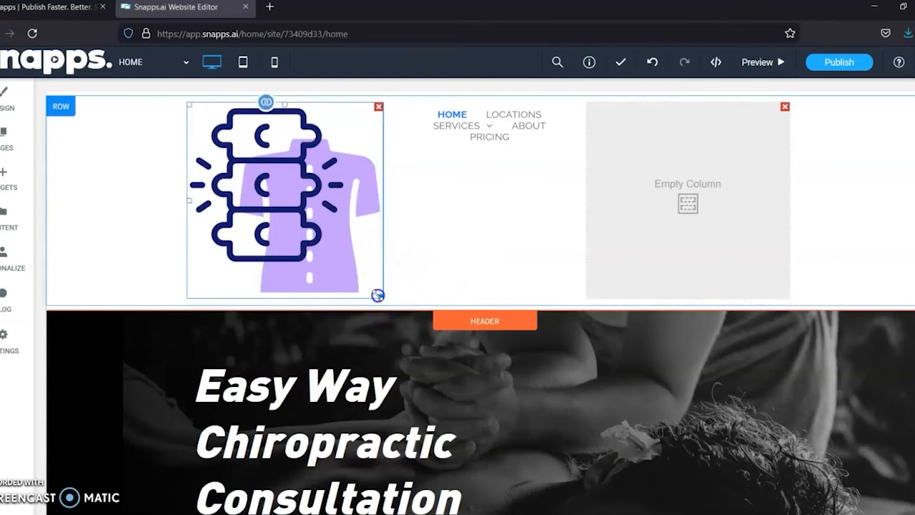
Shrink the header logo proportionally and narrow its column to fit closely around it
left_click_drag(378, 294, 337, 261)
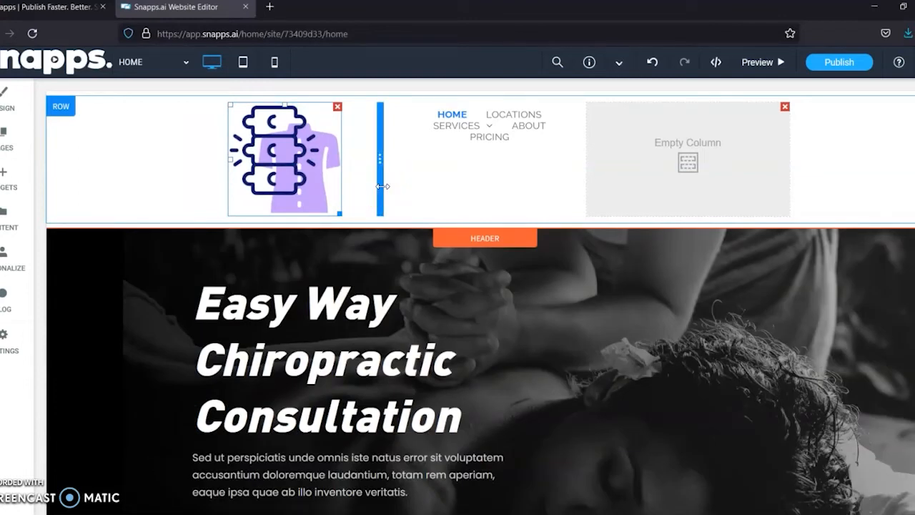
left_click_drag(384, 187, 268, 187)
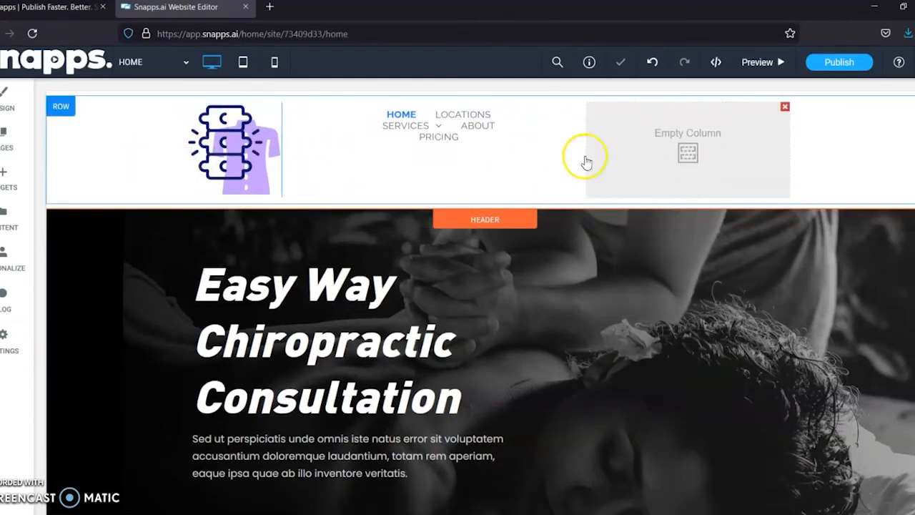
Narrow the header's empty third column and add a Button widget inside it
left_click_drag(584, 155, 647, 166)
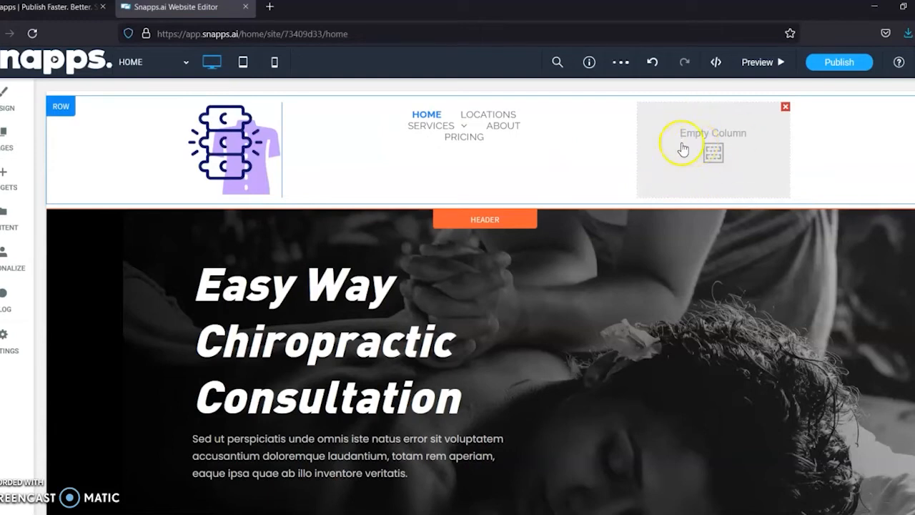
left_click(6, 193)
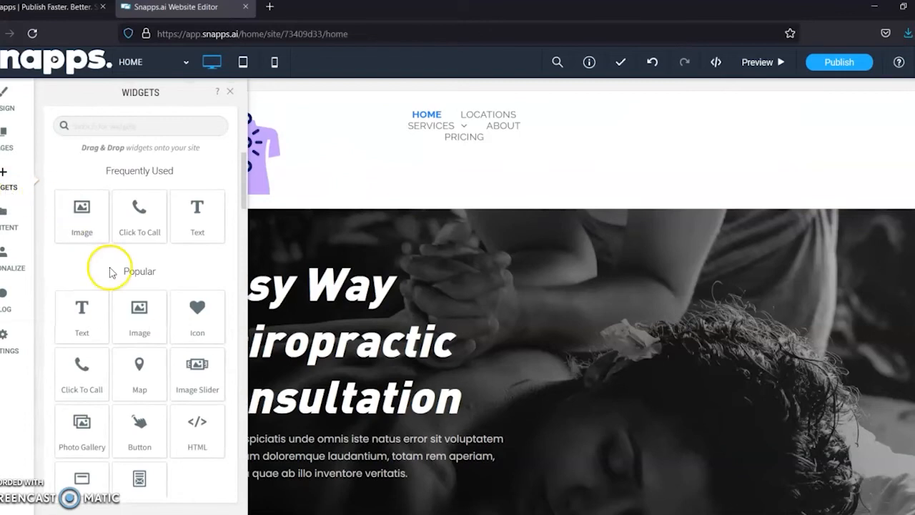
left_click_drag(138, 429, 711, 179)
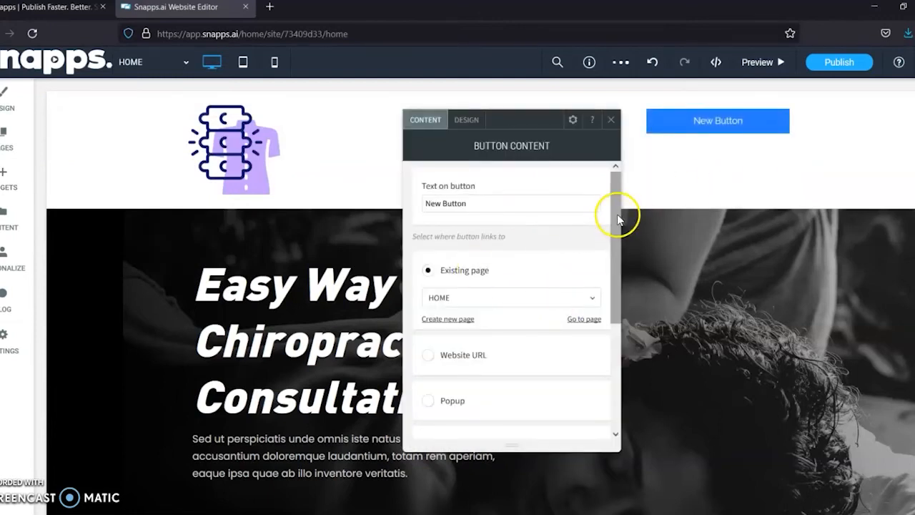
Link the new header button to the existing Contact page and set its text to CONTACT US
left_click_drag(619, 219, 615, 268)
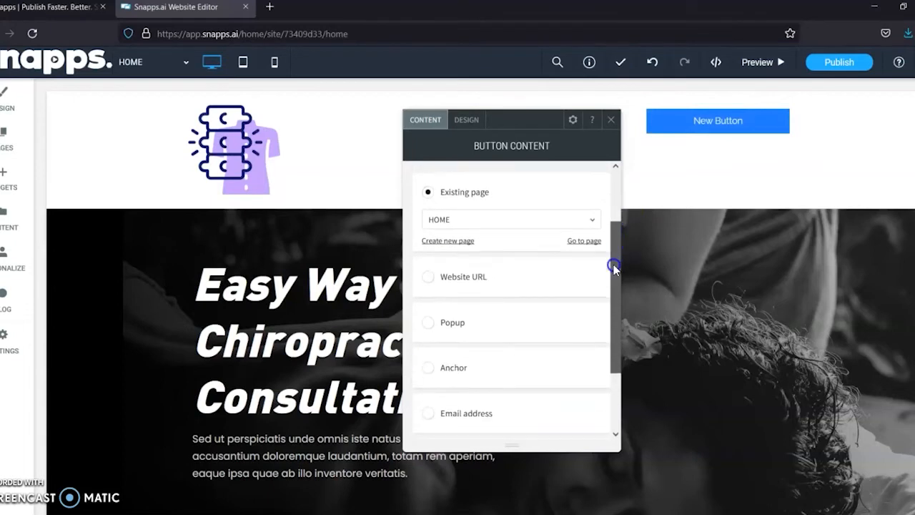
left_click(578, 220)
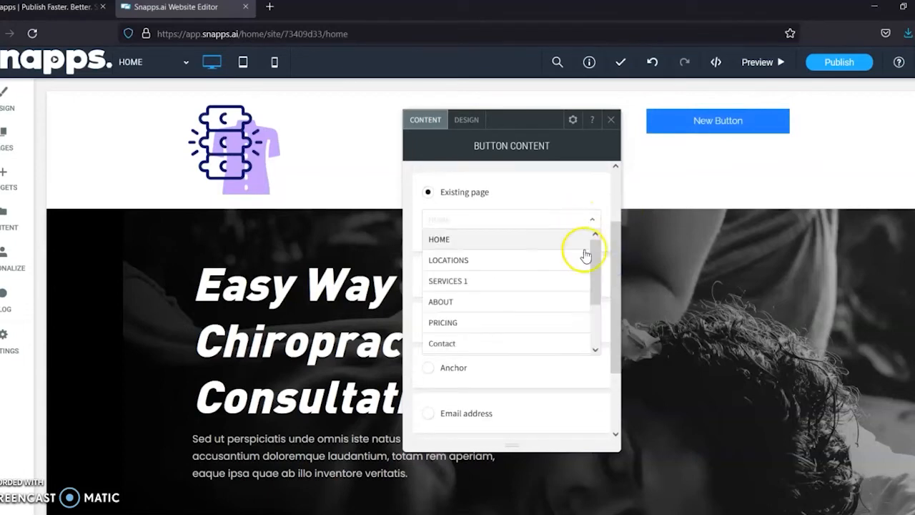
left_click(562, 343)
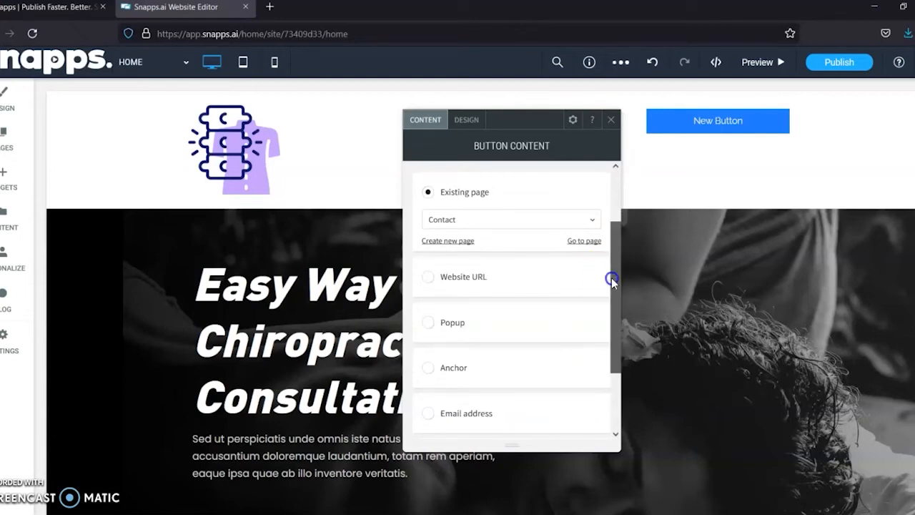
left_click_drag(611, 278, 616, 208)
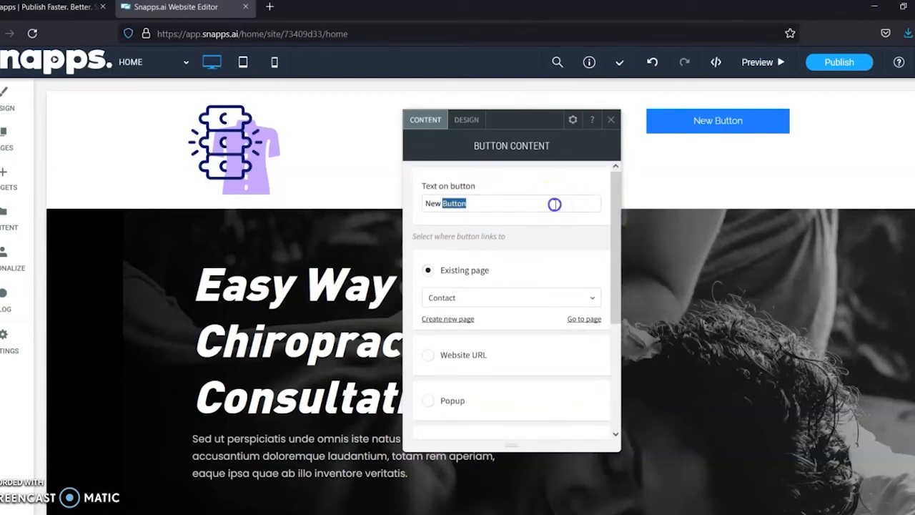
type("CONTACT US")
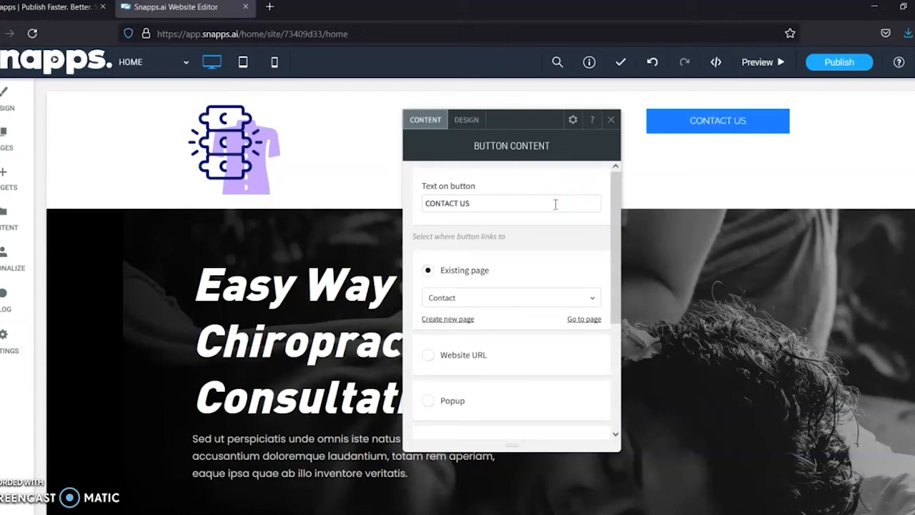
Apply the plain layout with fully rounded ends to the CONTACT US button
left_click(466, 120)
left_click(529, 245)
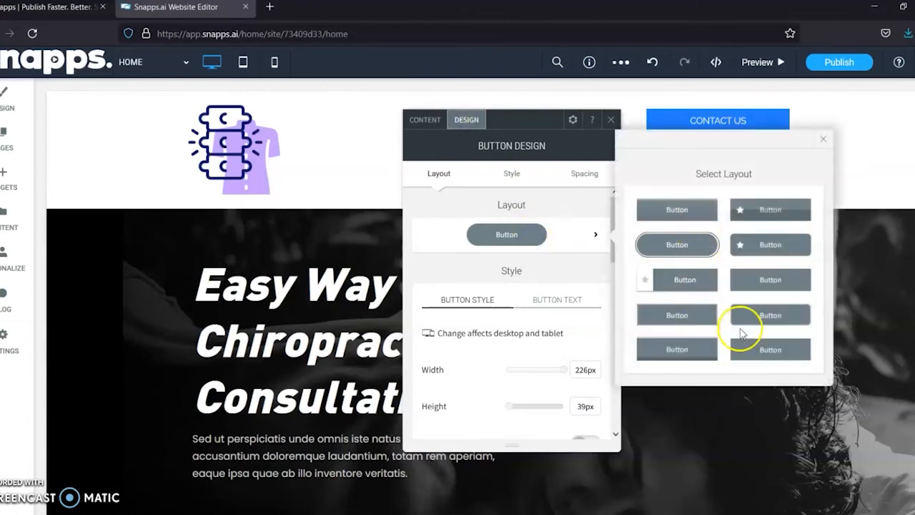
left_click(707, 319)
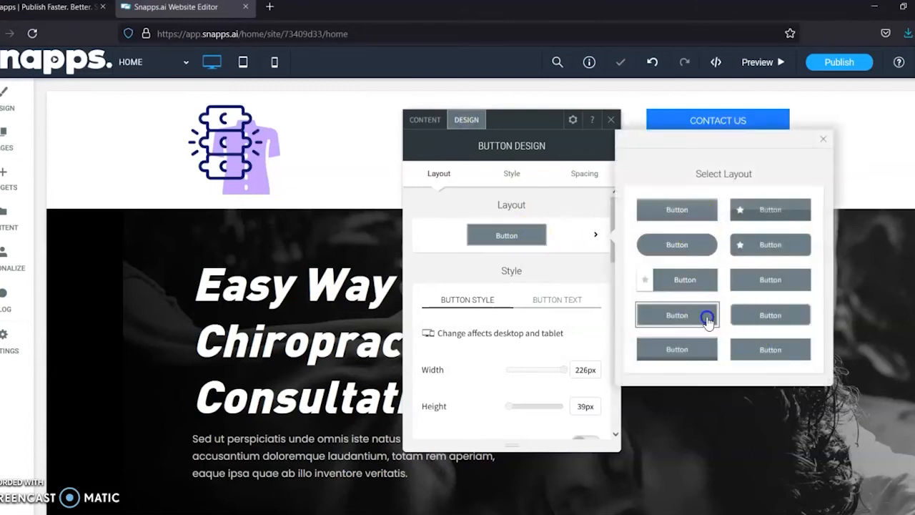
left_click(697, 248)
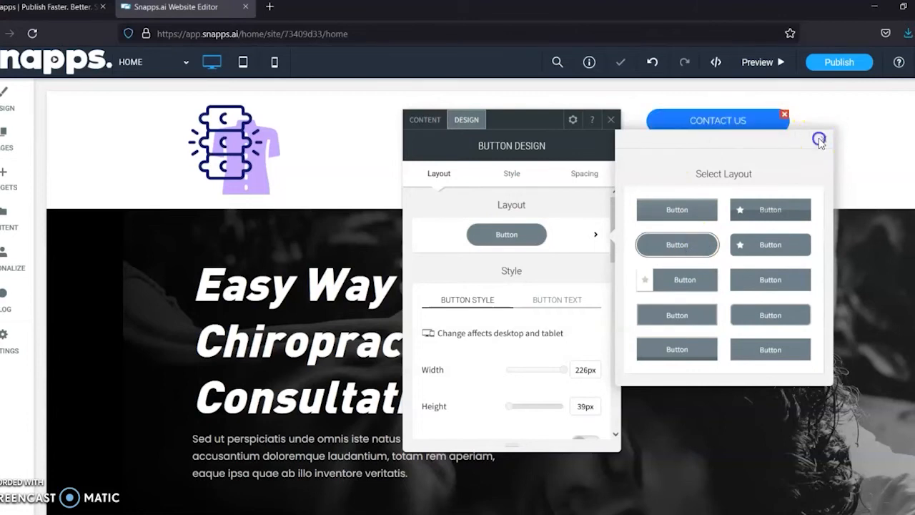
left_click(819, 140)
Set the CONTACT US button's hover font color to purple #bc2bea
scroll(598, 259, "down", 2)
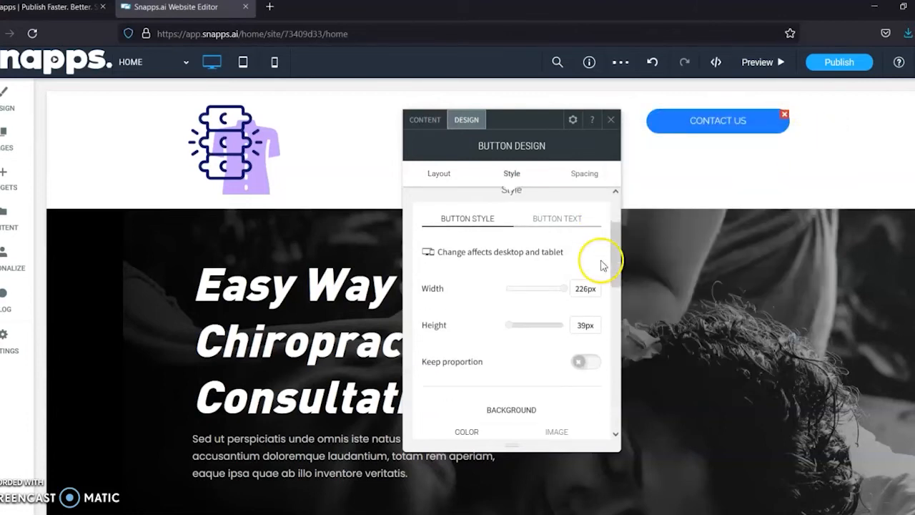
left_click(579, 222)
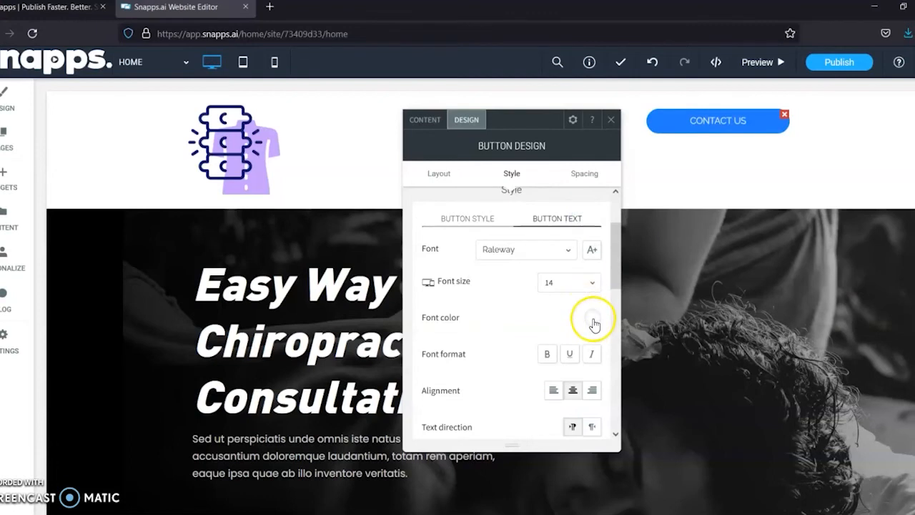
scroll(591, 315, "down", 5)
left_click(593, 308)
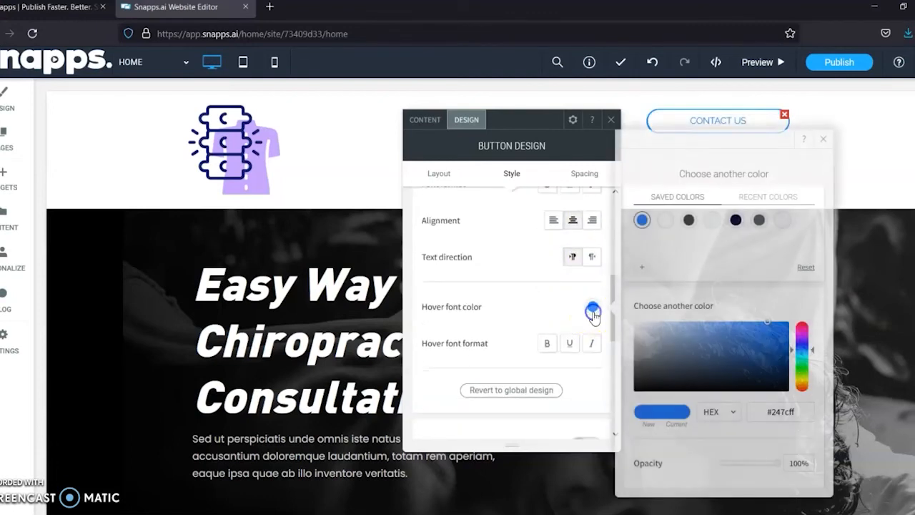
left_click(809, 339)
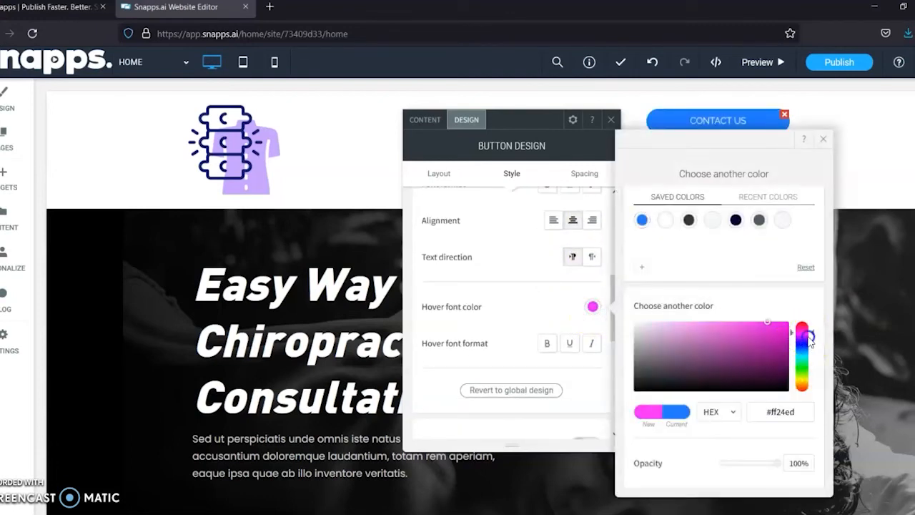
mouse_move(810, 343)
left_mouse_down()
mouse_move(768, 343)
mouse_move(763, 329)
left_mouse_up()
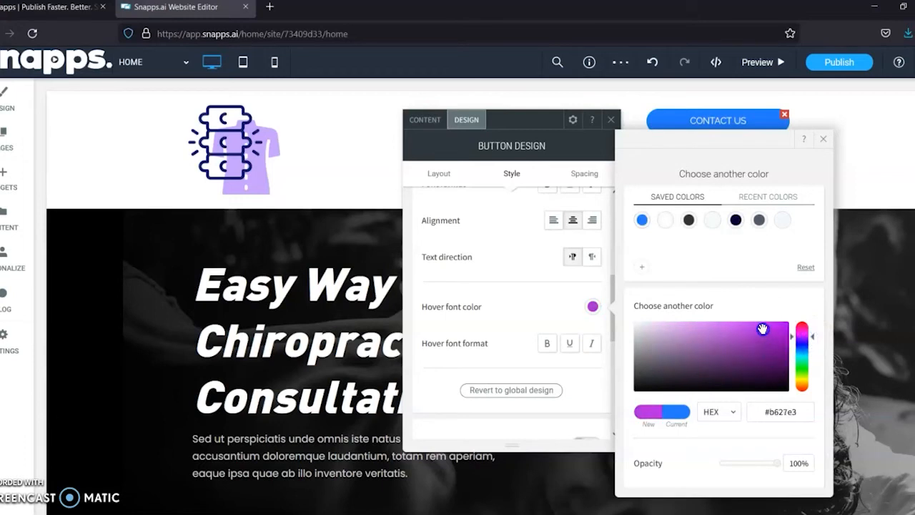
left_click(822, 145)
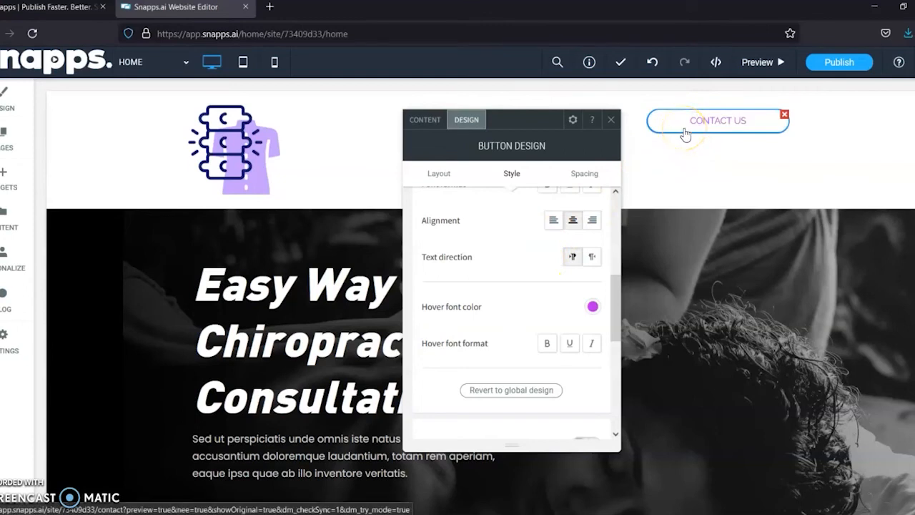
Set the CONTACT US button's background color to the recently used purple #cc24ff
scroll(541, 290, "down", 3)
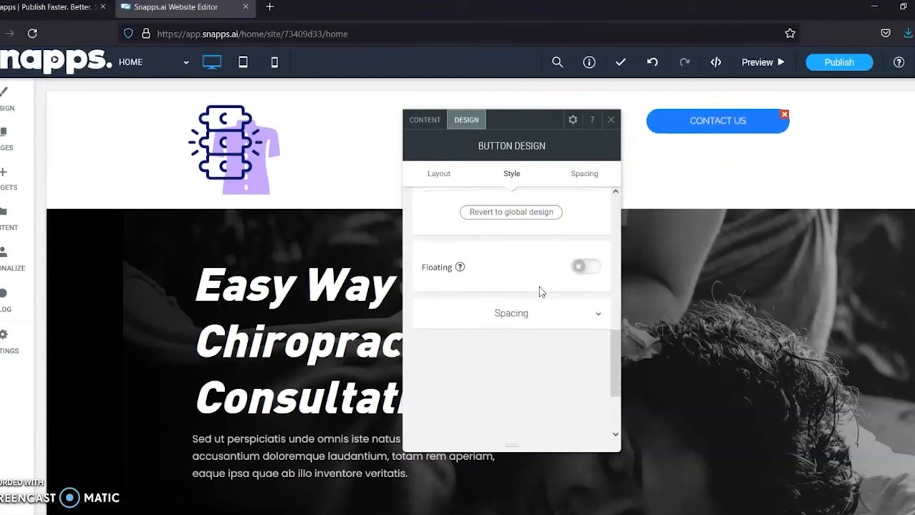
scroll(541, 291, "up", 10)
left_click(499, 253)
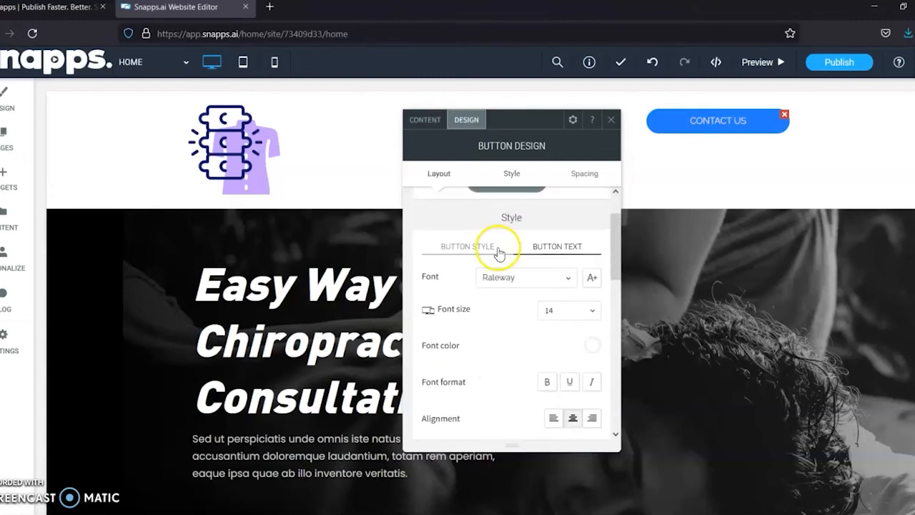
left_click(487, 248)
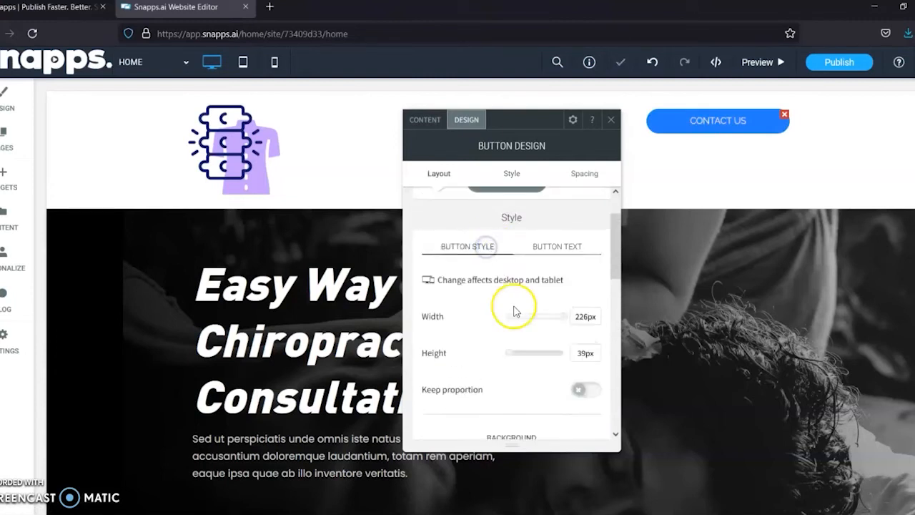
scroll(514, 310, "down", 3)
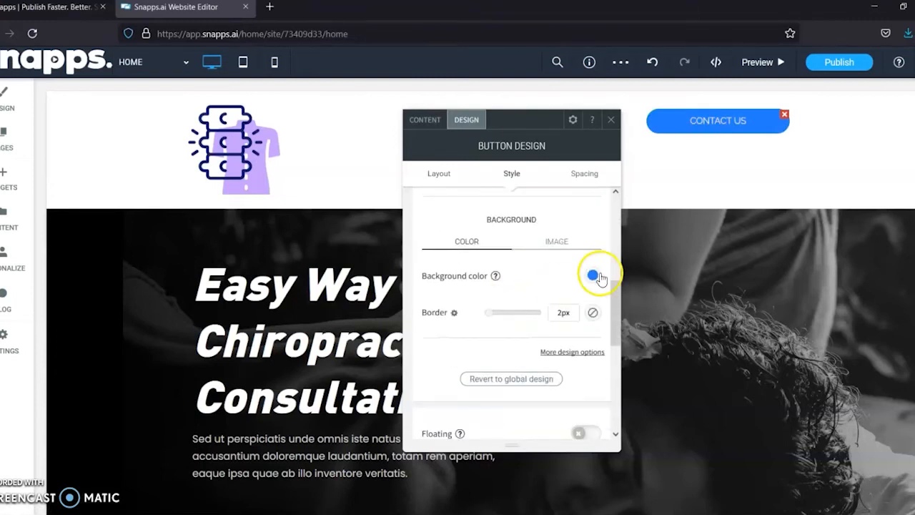
left_click(599, 276)
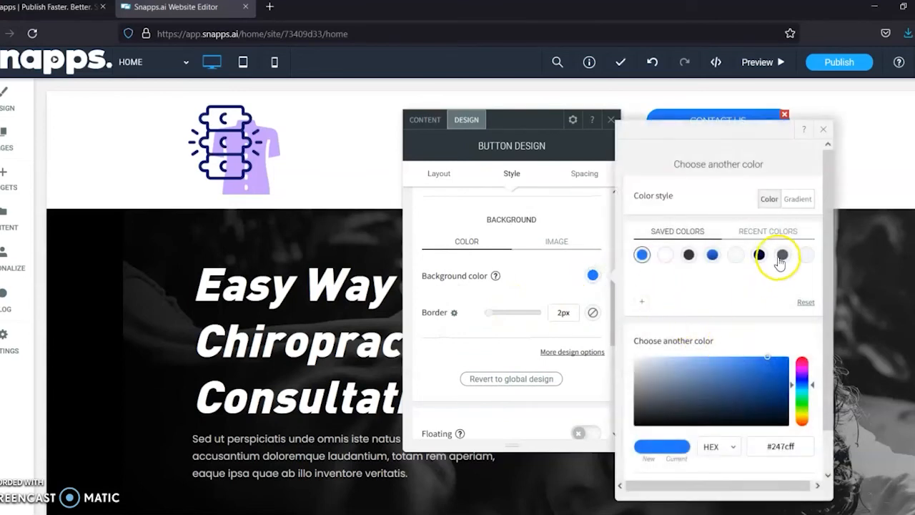
left_click(775, 233)
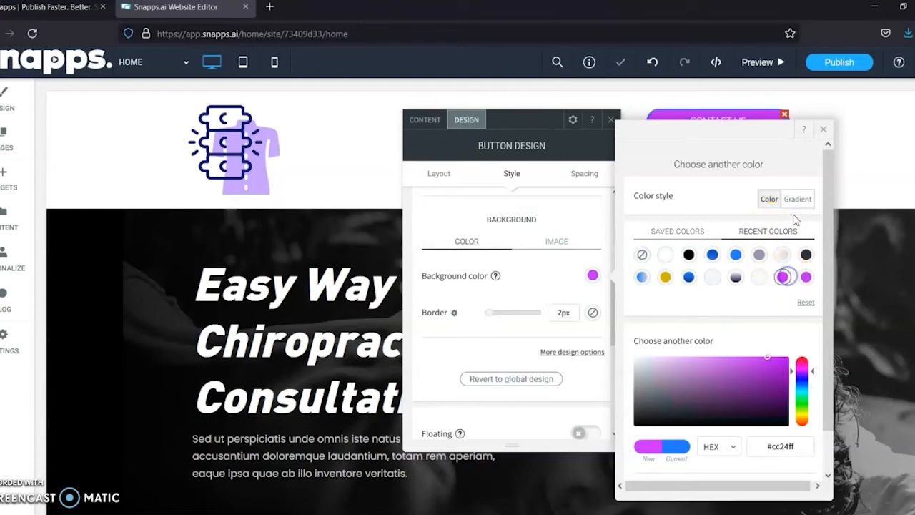
left_click(823, 131)
Change the CONTACT US button's hover font color to the saved white
left_click(688, 129)
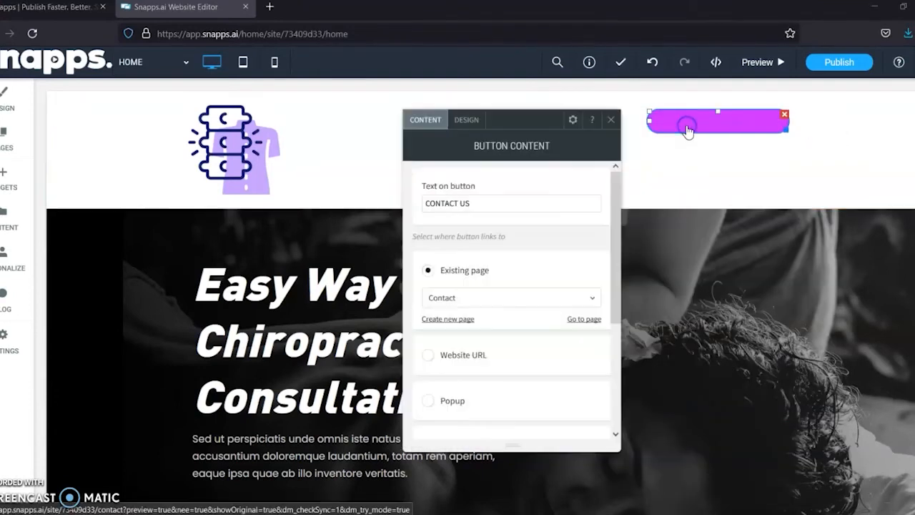
left_click(467, 121)
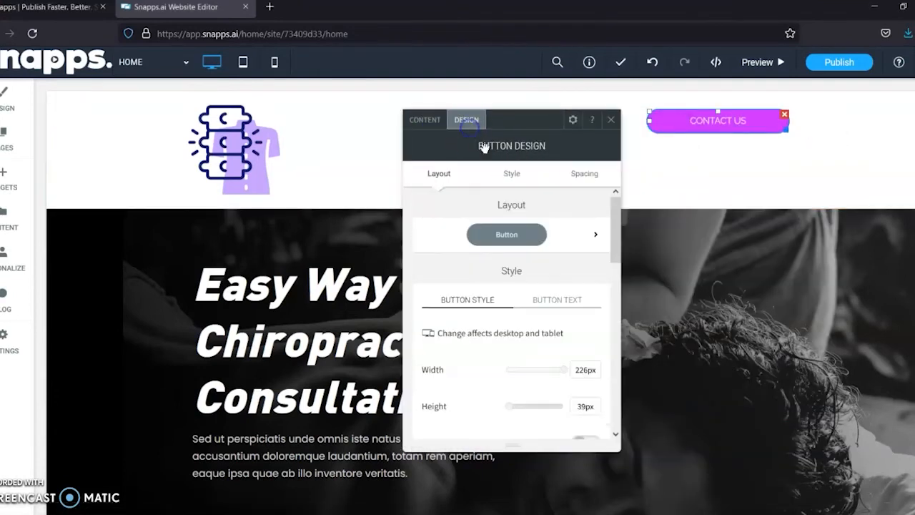
left_click_drag(609, 228, 613, 321)
left_click(566, 251)
left_click(565, 216)
left_click(593, 260)
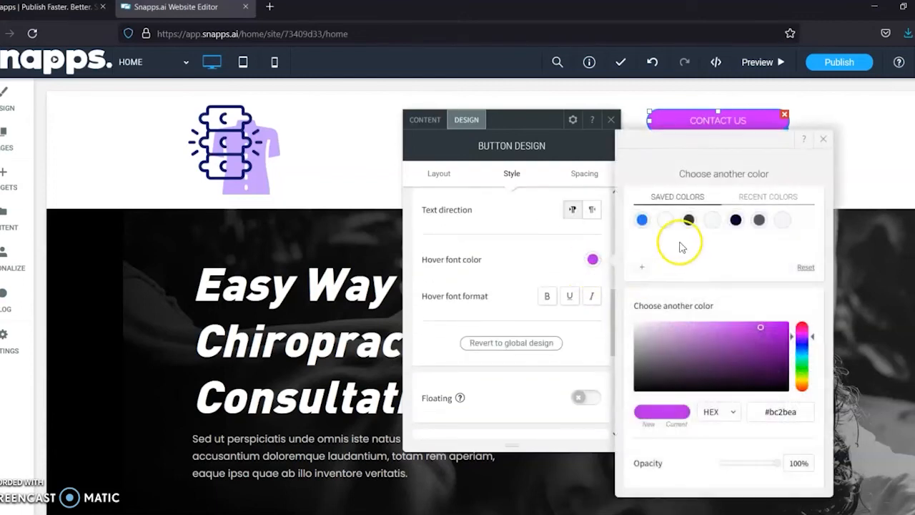
left_click(669, 225)
left_click(823, 139)
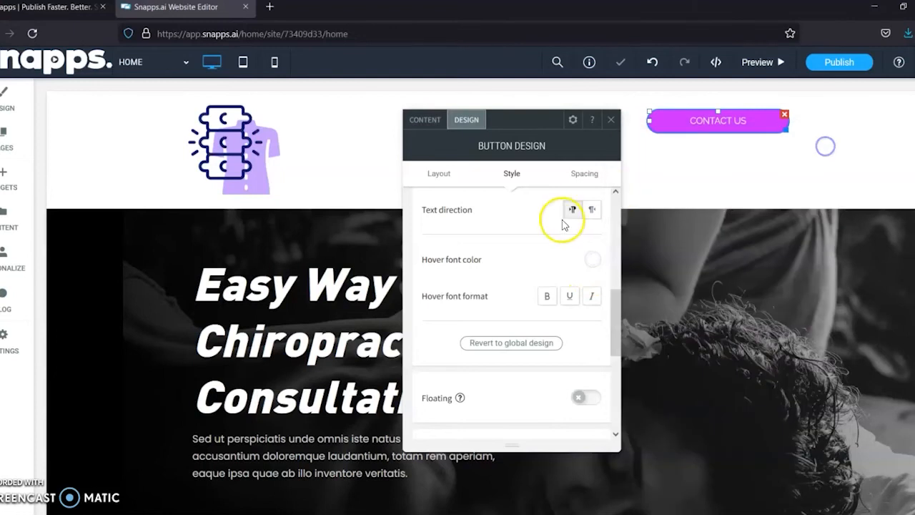
Review the CONTACT US button's text and linked page options, and close its settings
left_click(423, 122)
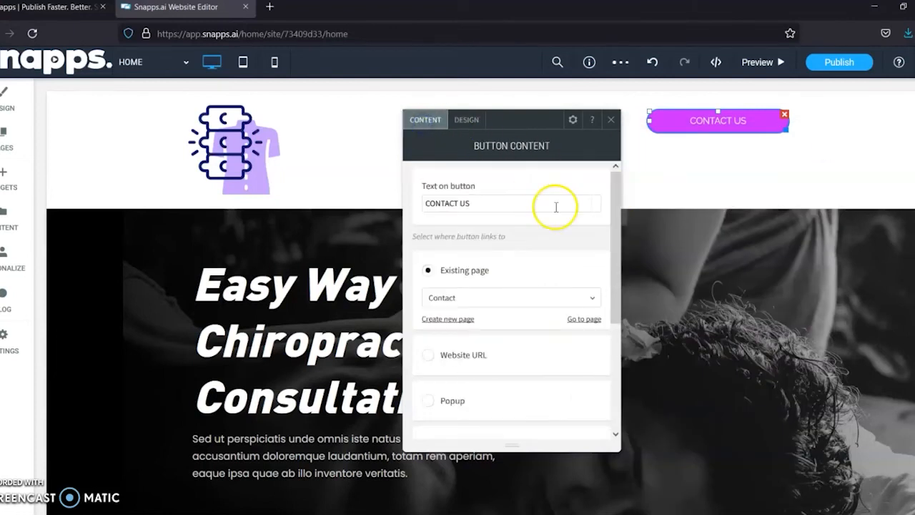
left_click(514, 296)
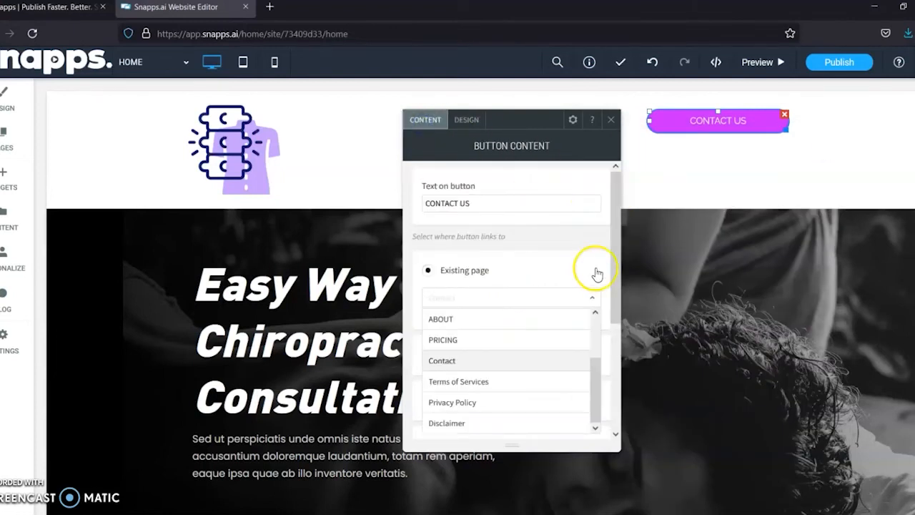
left_click(597, 274)
left_click(611, 120)
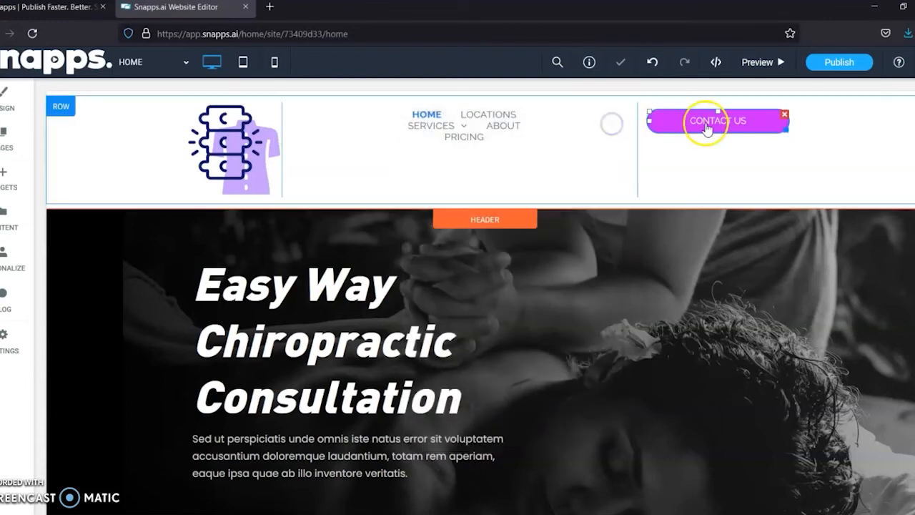
Add a Click To Call widget below the CONTACT US button and review its design and phone number settings
left_click(3, 188)
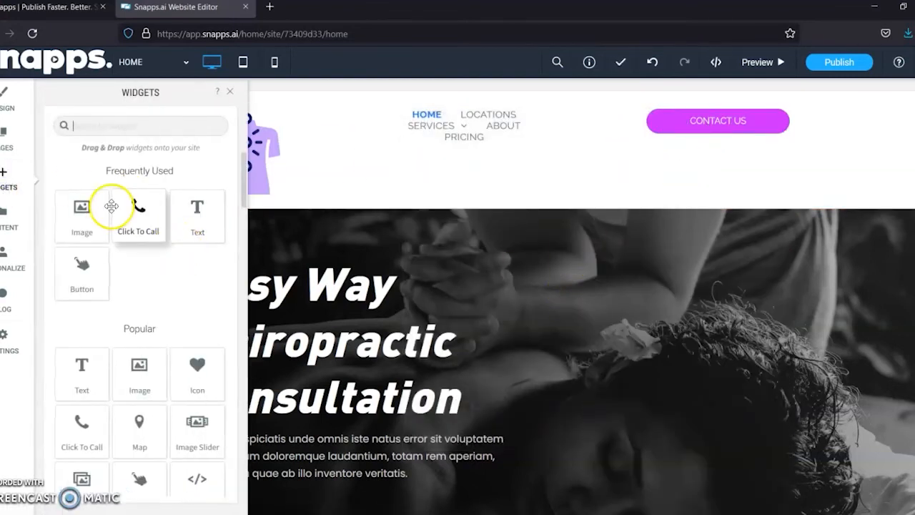
left_click_drag(122, 209, 683, 176)
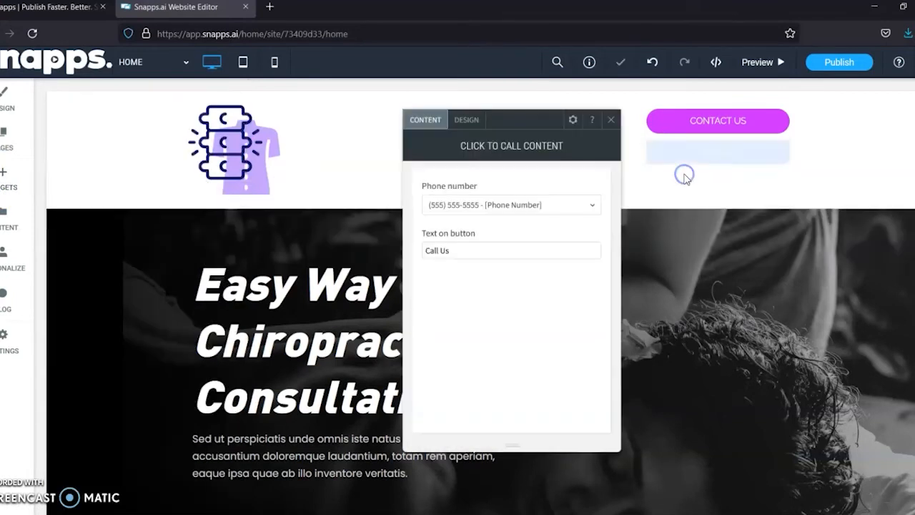
left_click(476, 119)
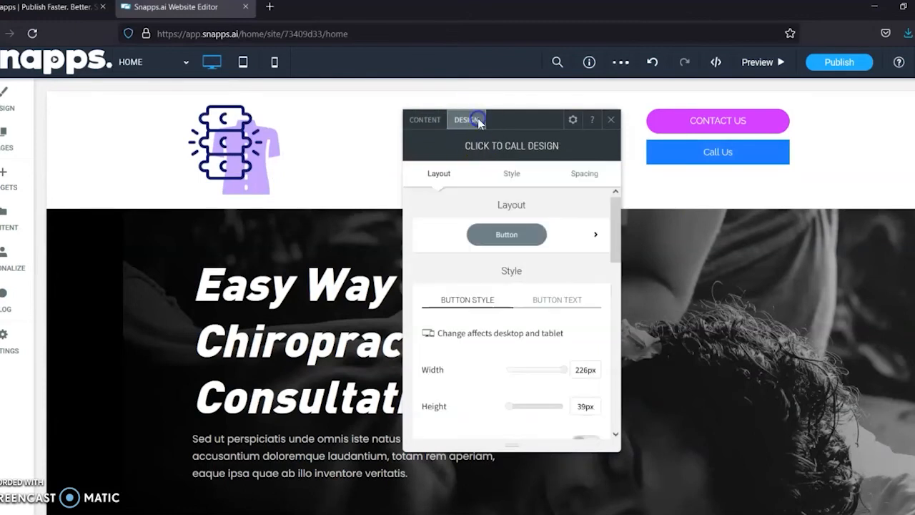
left_click(425, 120)
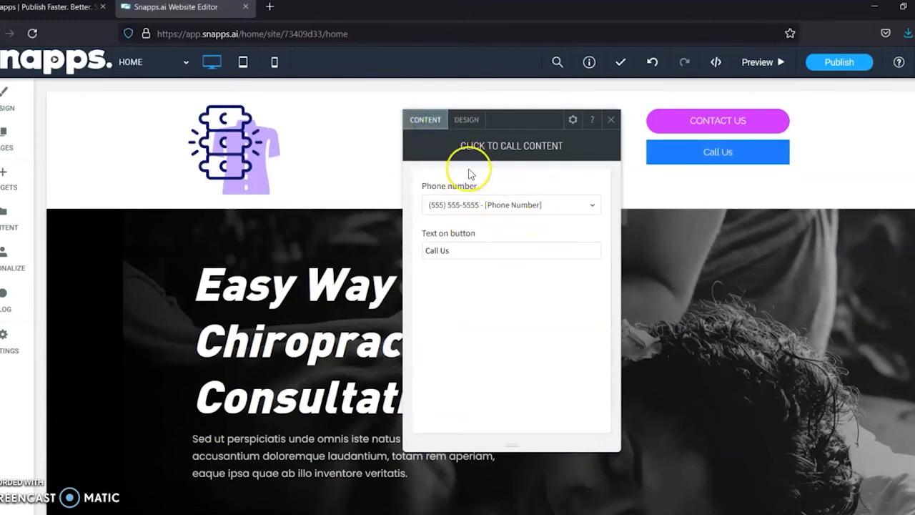
left_click(502, 206)
left_click(501, 225)
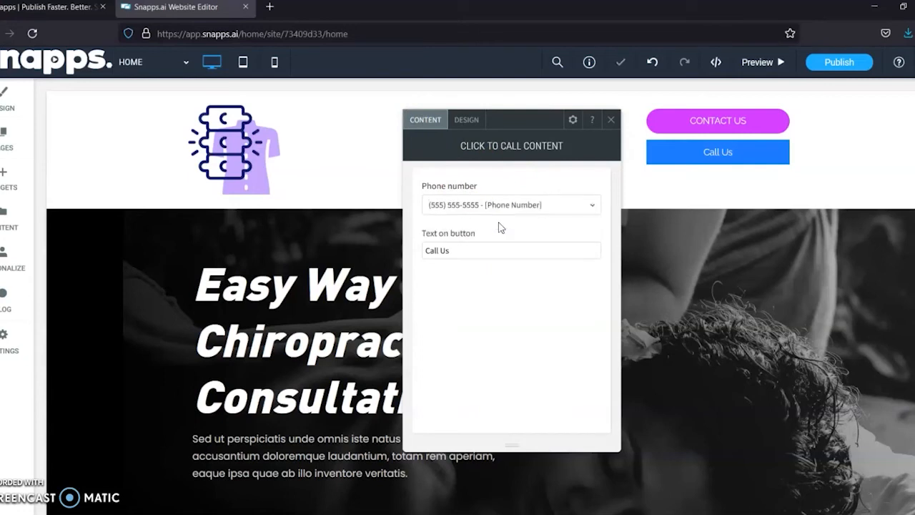
Close the Click To Call settings and review the phone number in the content library's business information
left_click(611, 122)
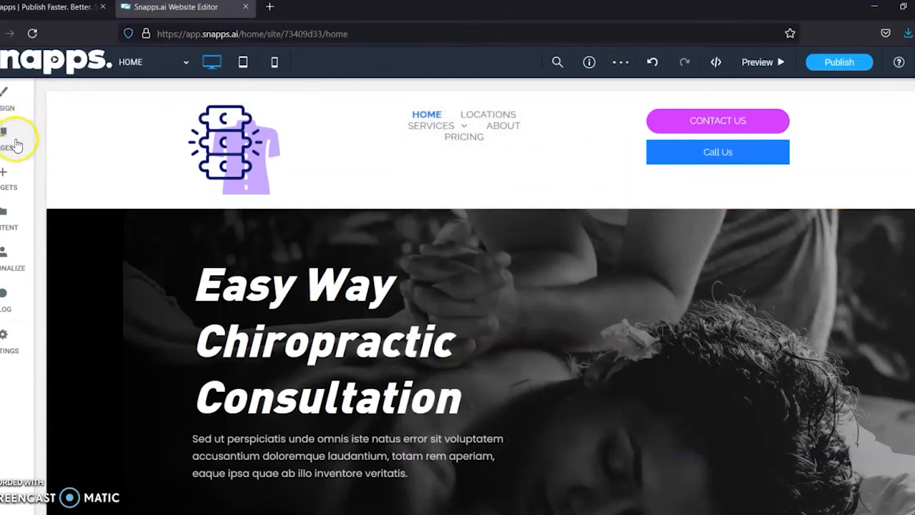
left_click(8, 212)
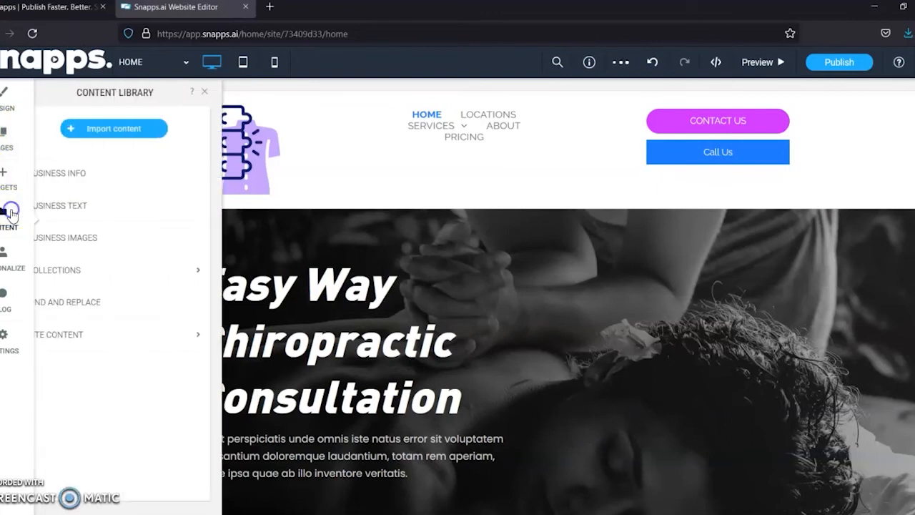
left_click(125, 178)
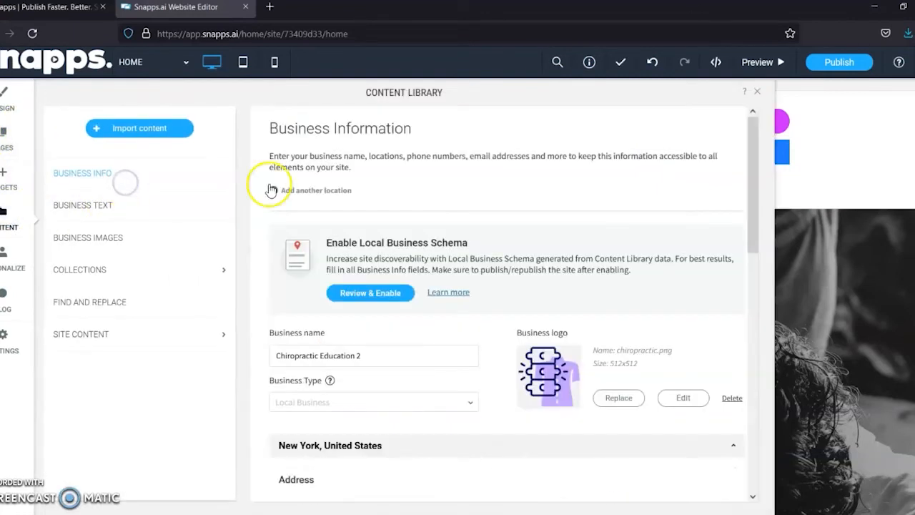
left_click_drag(752, 145, 754, 291)
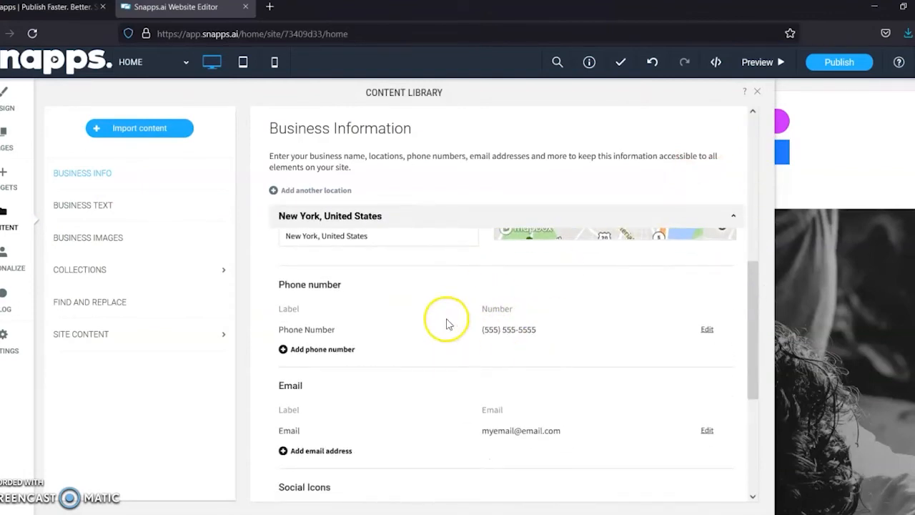
left_click(758, 94)
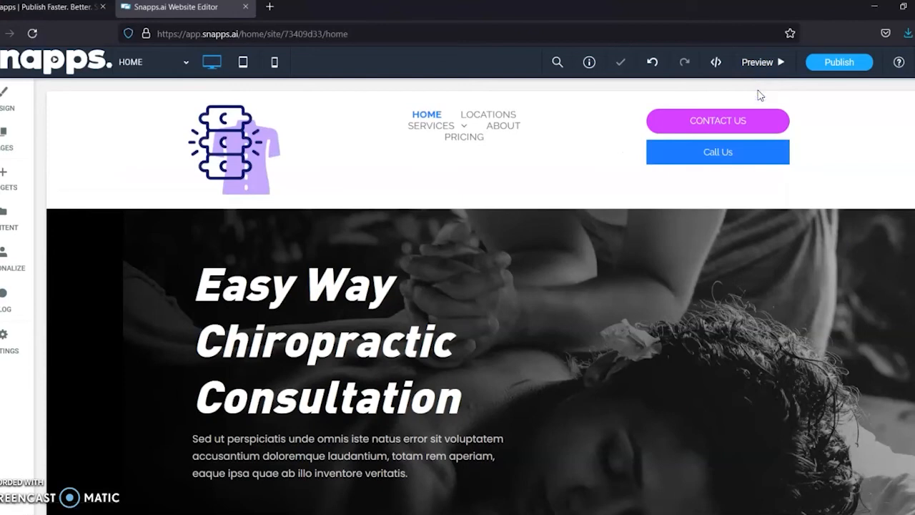
Delete the Call Us button below the CONTACT US button in the header
left_click(476, 157)
left_click(785, 160)
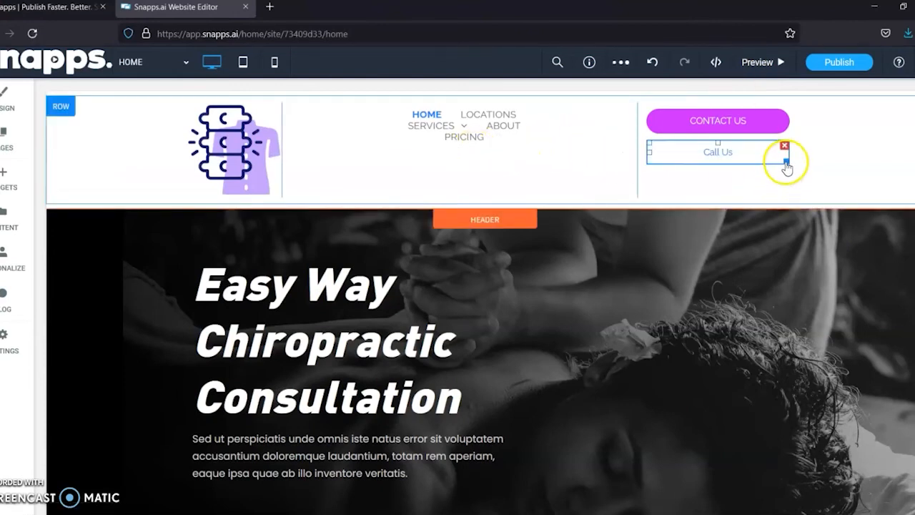
left_click(786, 147)
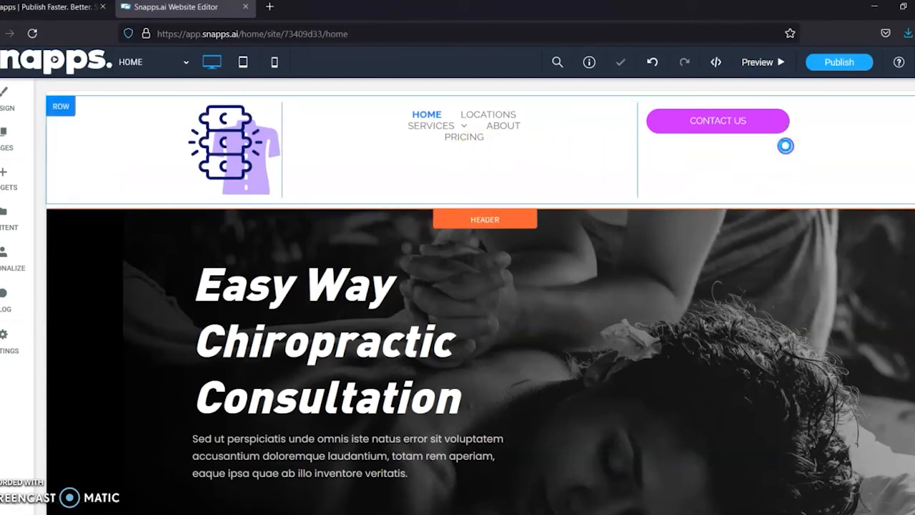
Widen the header's middle column and stretch the navigation links across it so they fit on one line
left_click(637, 125)
left_click_drag(636, 126, 692, 133)
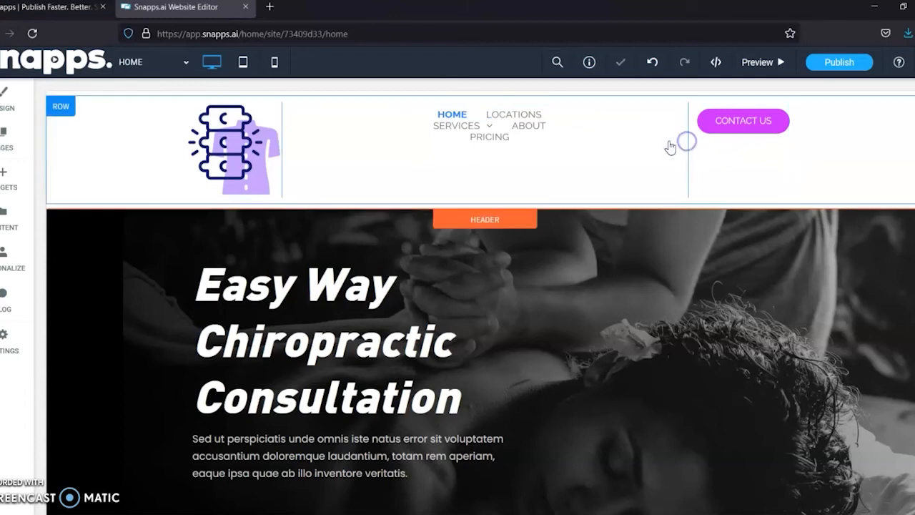
left_click(461, 139)
left_click_drag(577, 145, 674, 156)
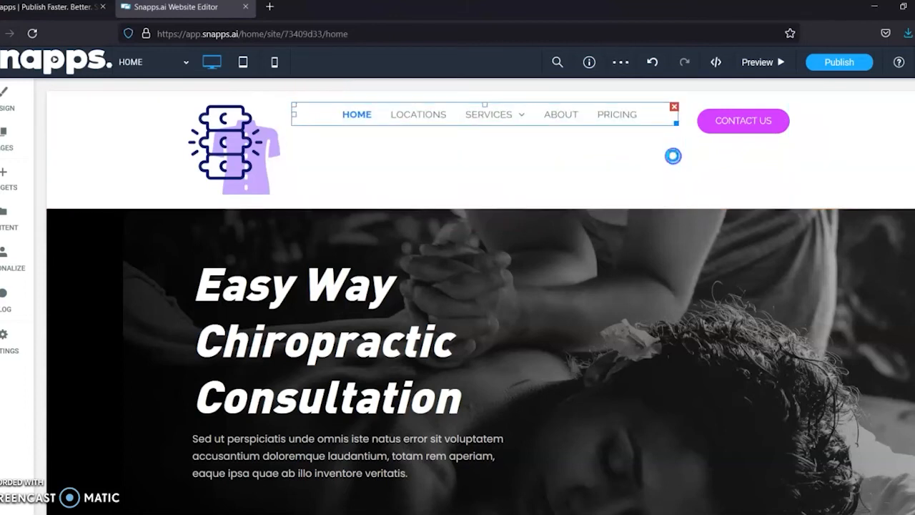
Open the design settings of the header's navigation links and review the available orientation options
left_click(440, 168)
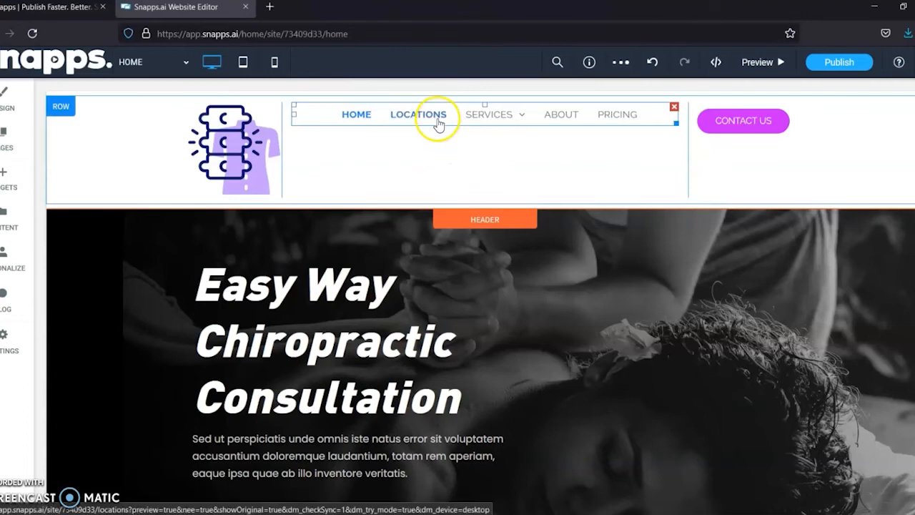
mouse_move(500, 119)
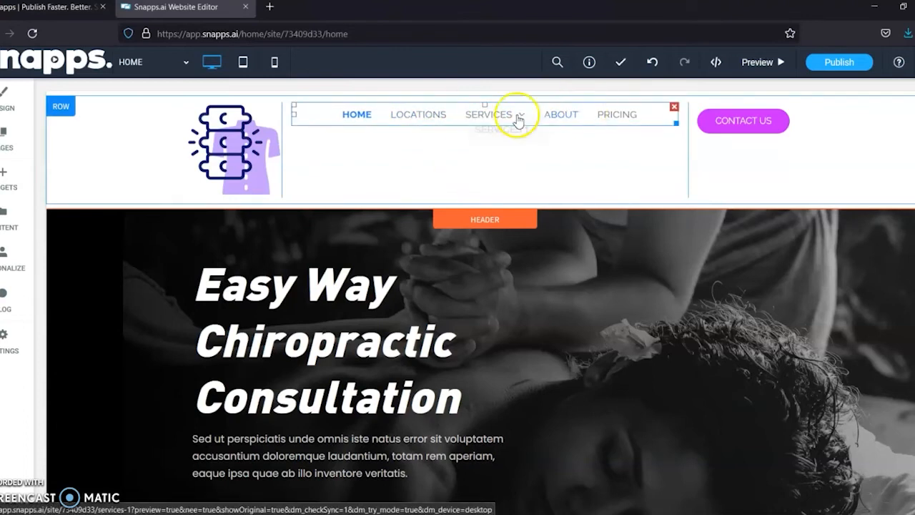
left_click(423, 126)
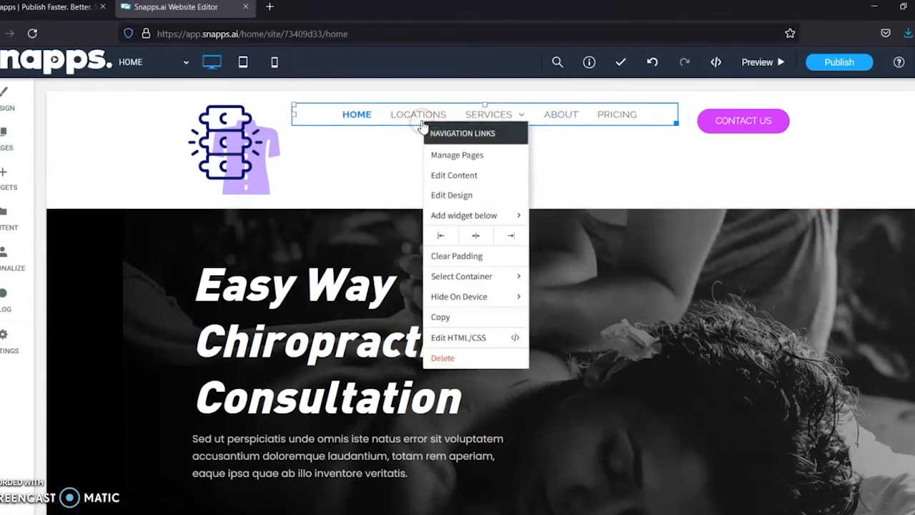
left_click(458, 194)
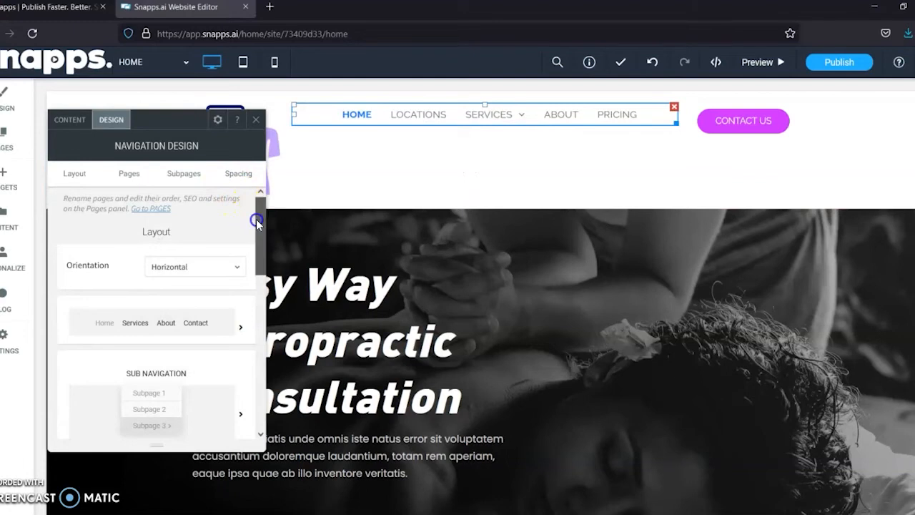
left_click_drag(256, 219, 256, 233)
left_click(233, 221)
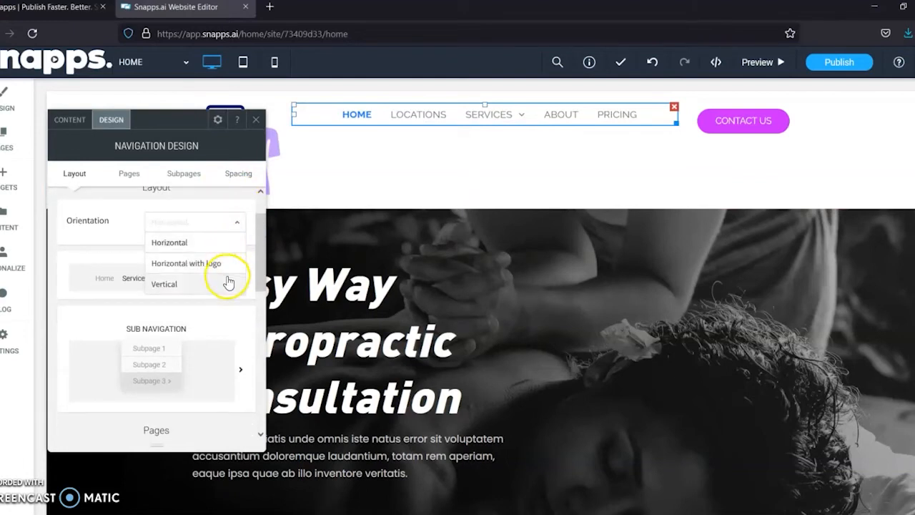
left_click(130, 221)
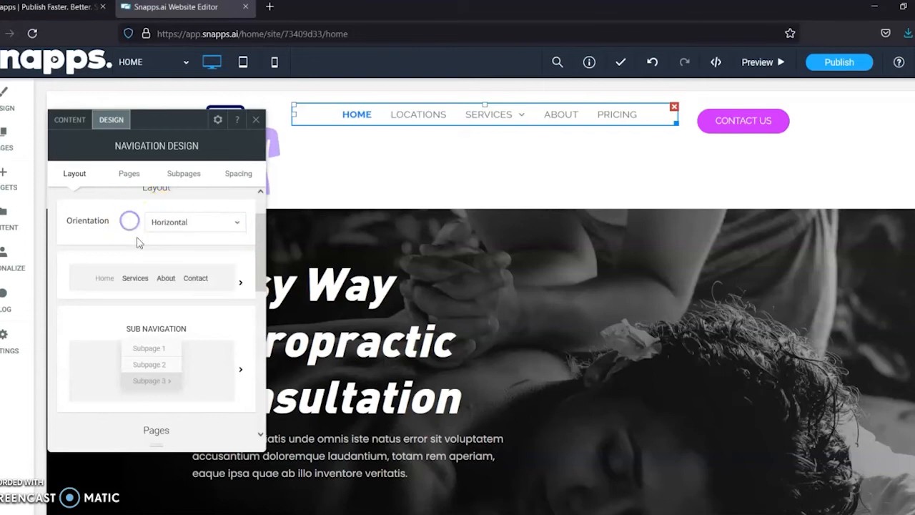
Apply the navigation layout that frames the selected page with a rectangular border
left_click(164, 293)
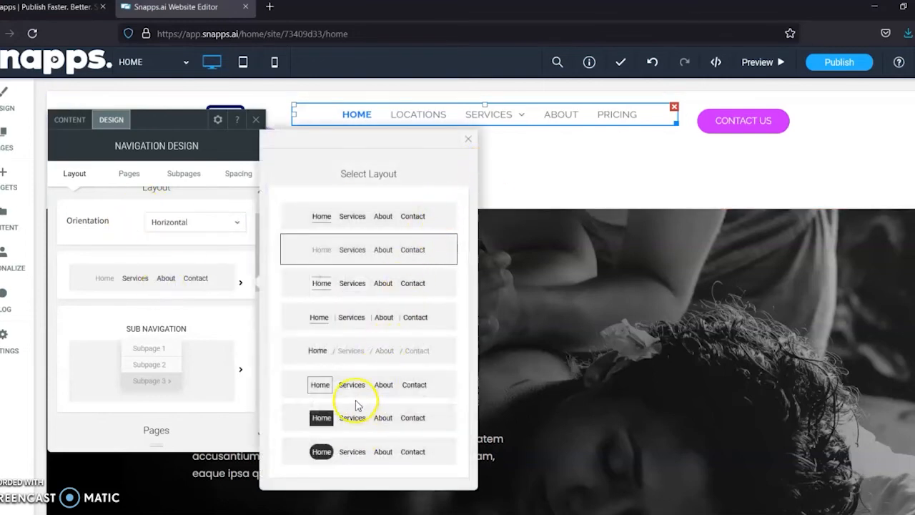
left_click(350, 386)
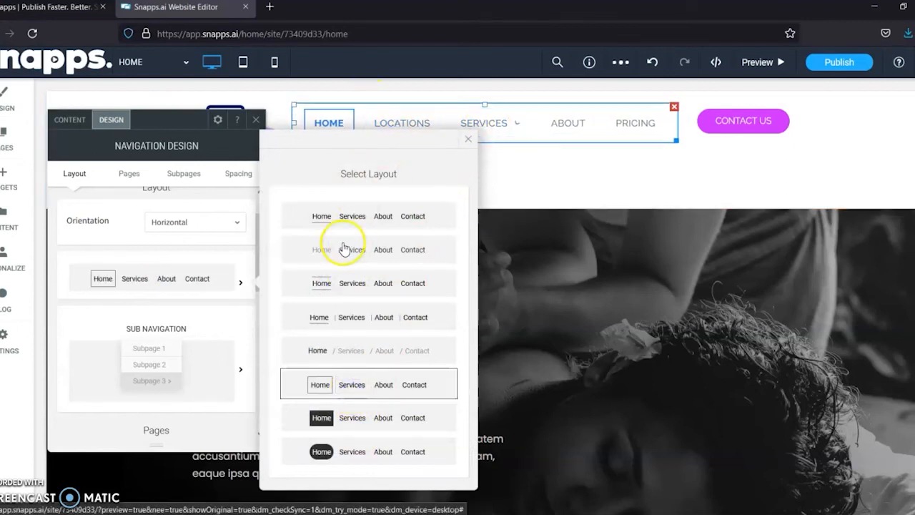
left_click(242, 312)
Apply the sub navigation layout that highlights the selected subpage with a black background
left_click_drag(256, 254, 255, 274)
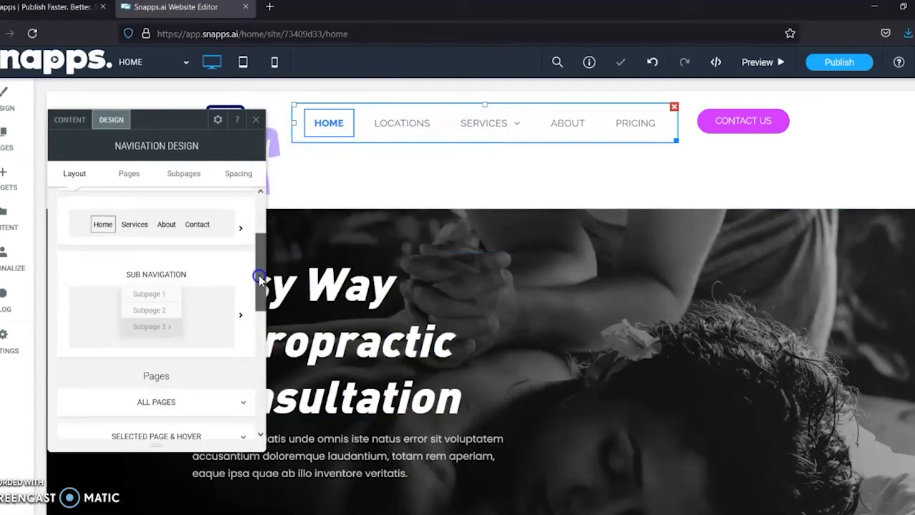
left_click(227, 304)
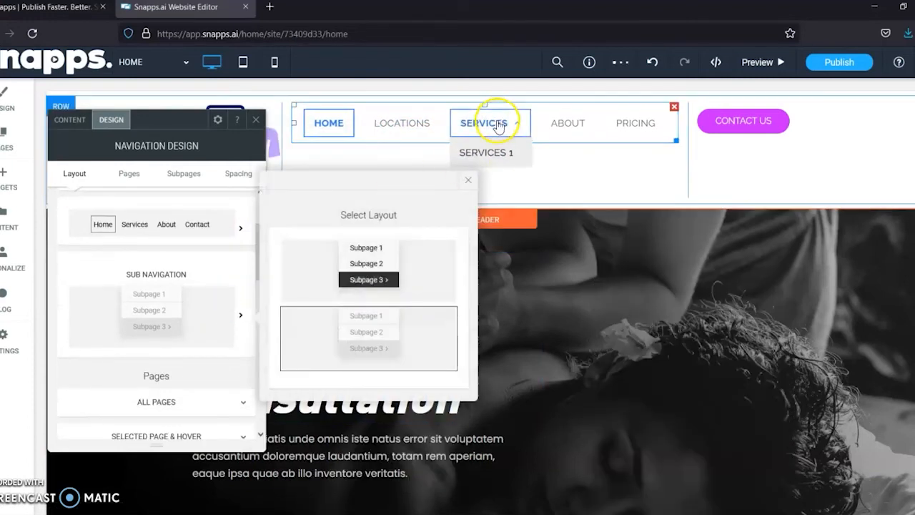
left_click(341, 263)
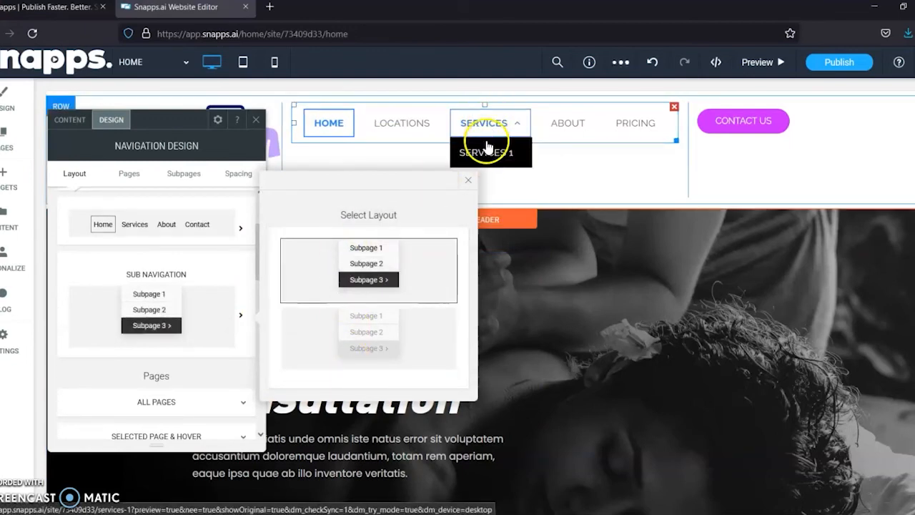
left_click(230, 379)
Set the link text font color for all navigation pages to the recently used purple #cc24ff
left_click_drag(256, 262, 265, 336)
left_click(225, 223)
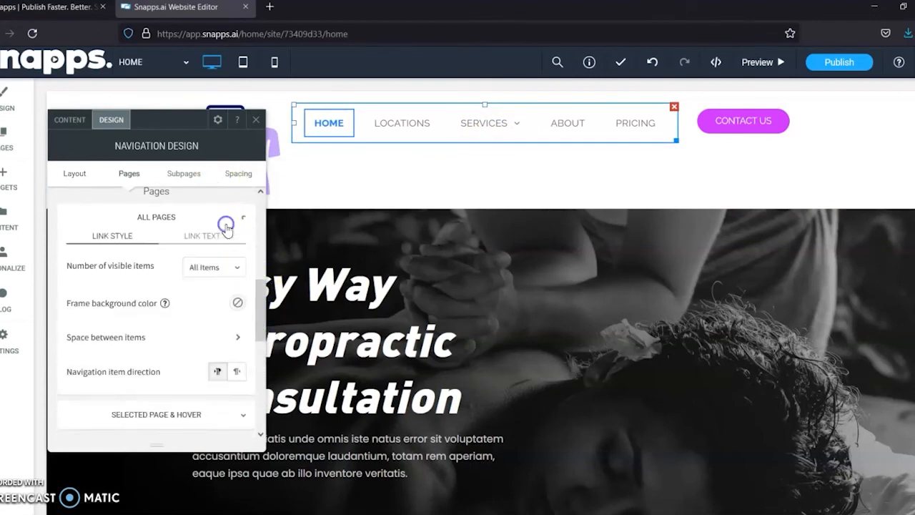
mouse_move(256, 277)
left_mouse_down()
mouse_move(260, 309)
mouse_move(260, 291)
left_mouse_up()
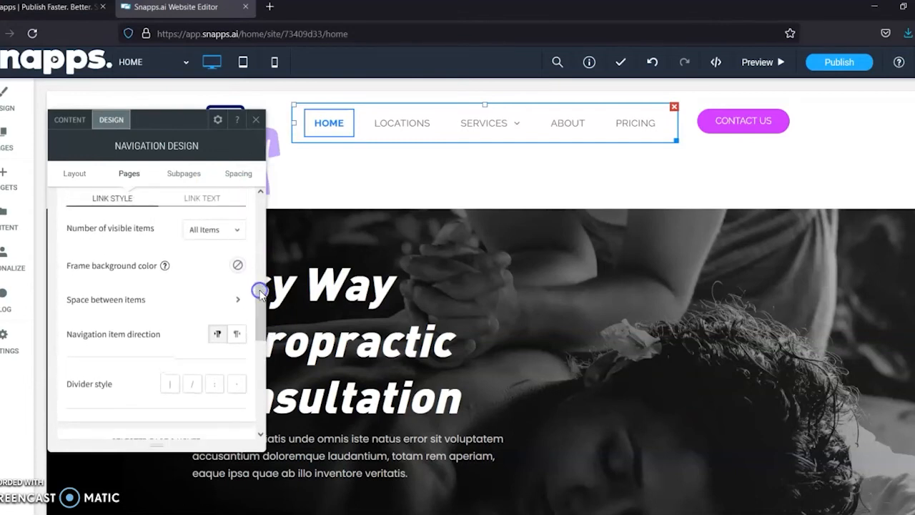
left_click(216, 203)
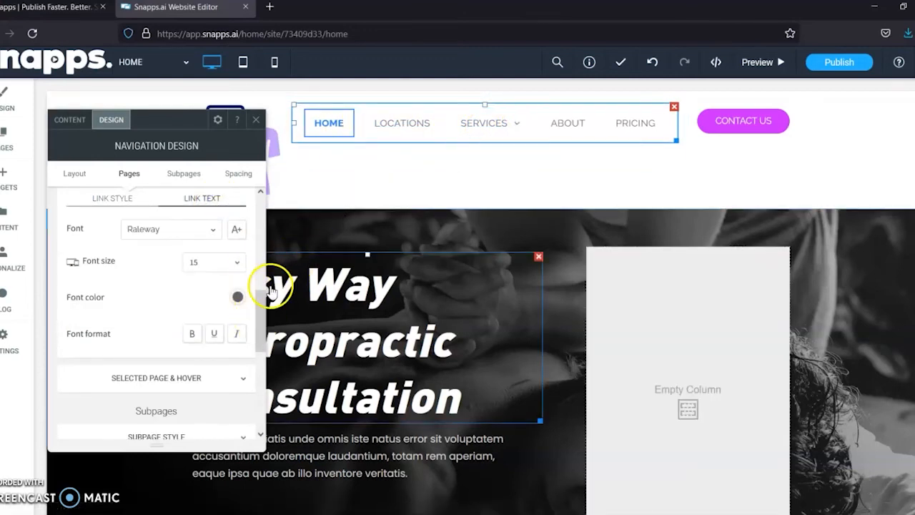
left_click(237, 296)
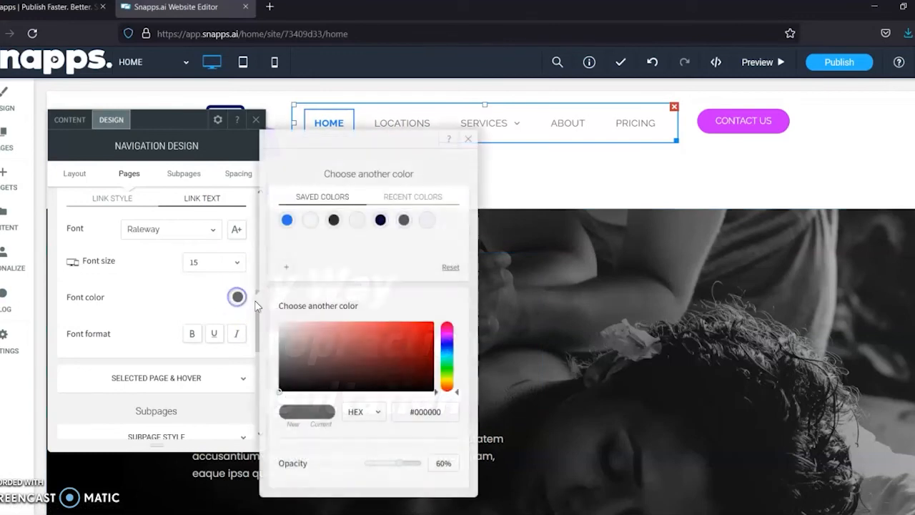
left_click(429, 195)
left_click(287, 242)
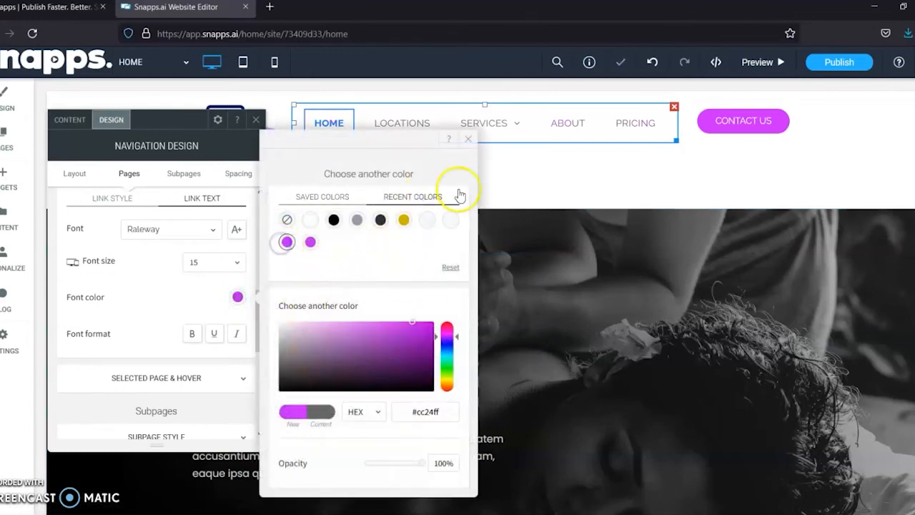
left_click(468, 139)
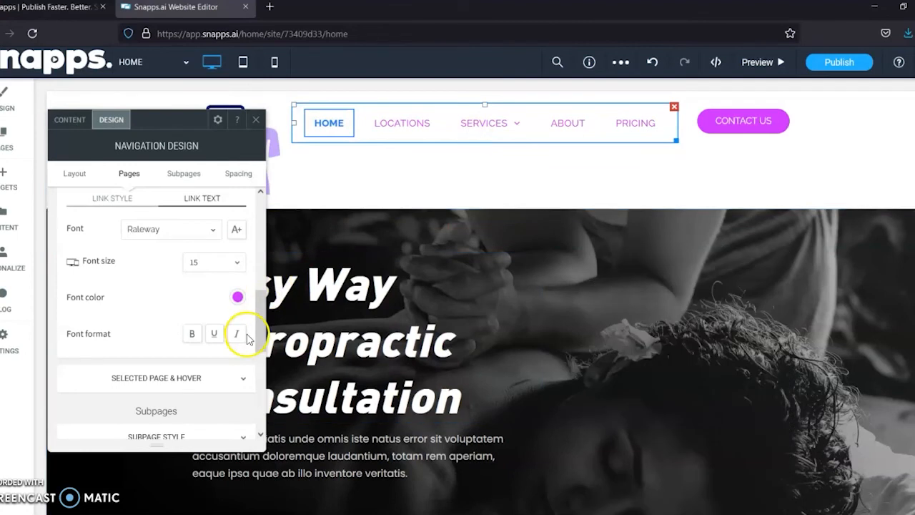
Review the effect and link text options for the navigation's selected page and hover state
left_click_drag(255, 327, 257, 358)
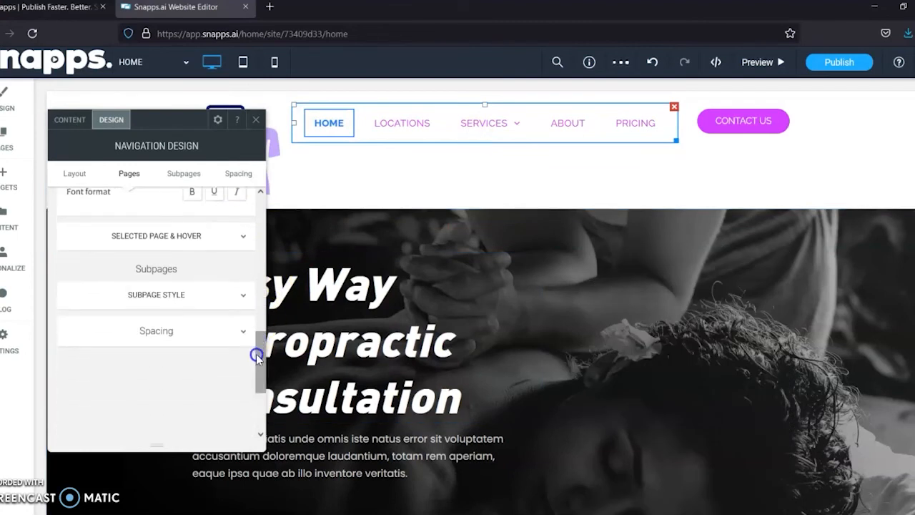
left_click(202, 238)
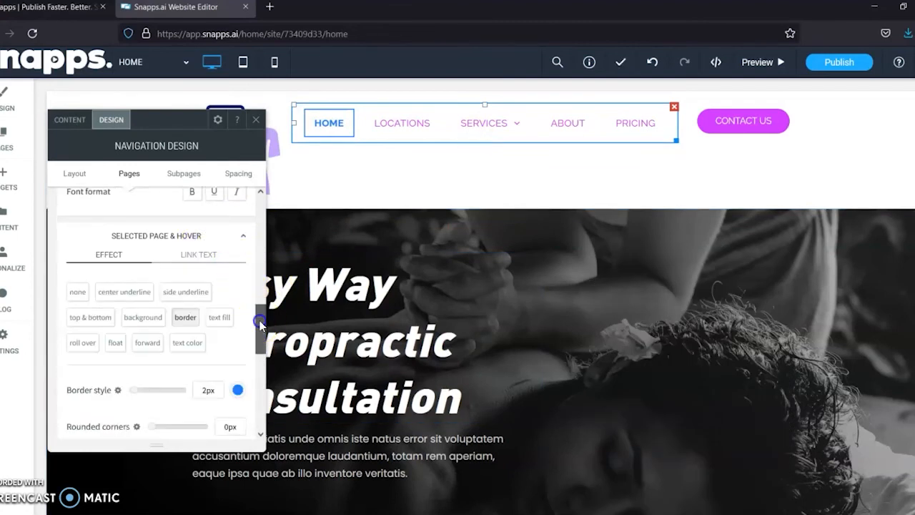
scroll(259, 322, "down", 1)
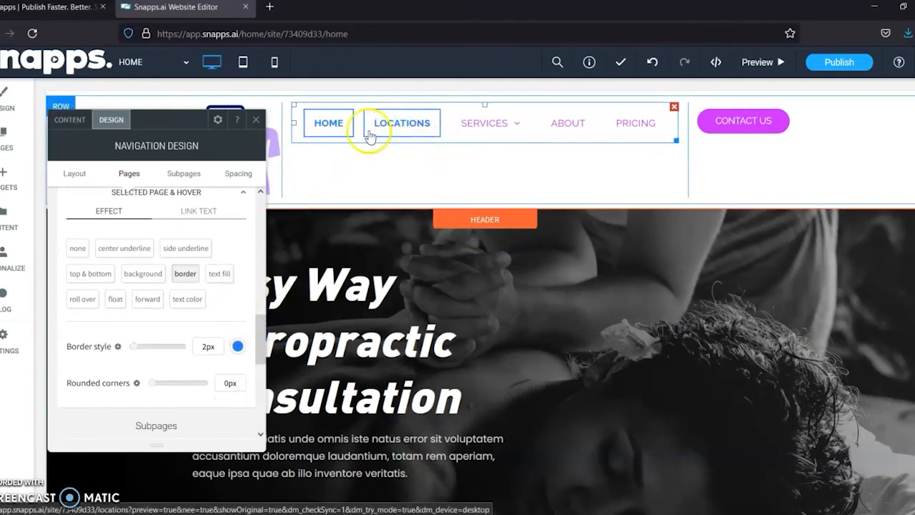
left_click(212, 219)
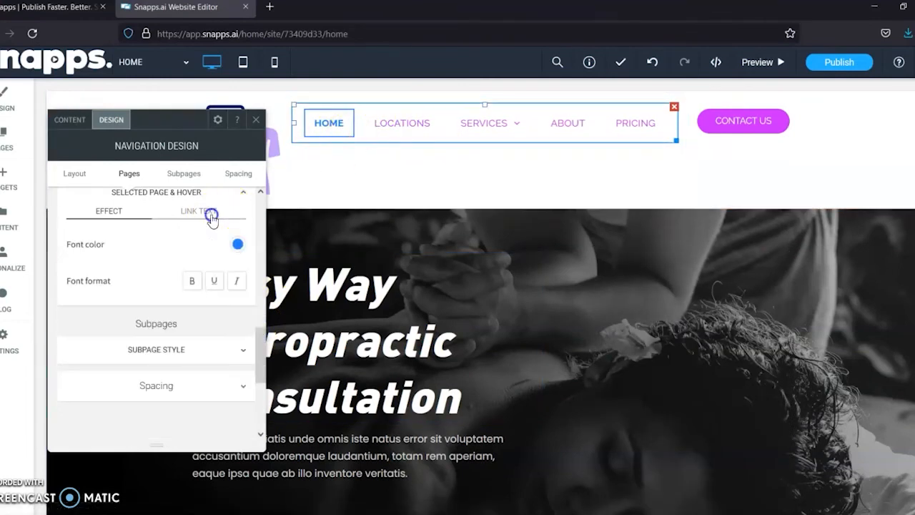
Review the navigation's subpage link style options and its padding and margin spacing settings
left_click(236, 350)
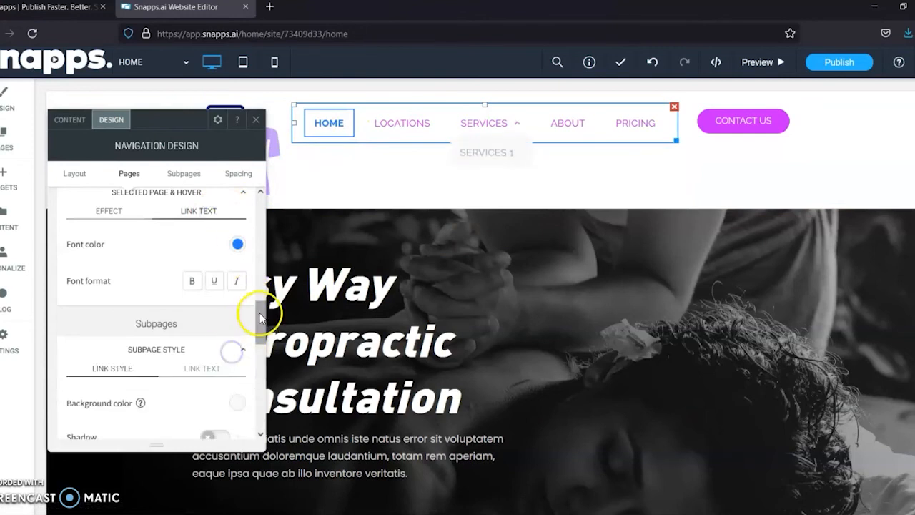
left_click_drag(261, 313, 261, 328)
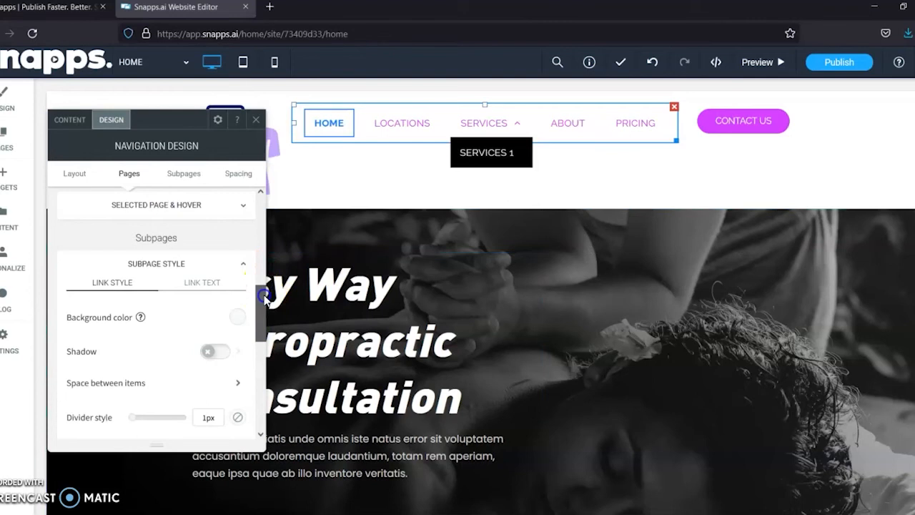
left_click_drag(264, 299, 261, 350)
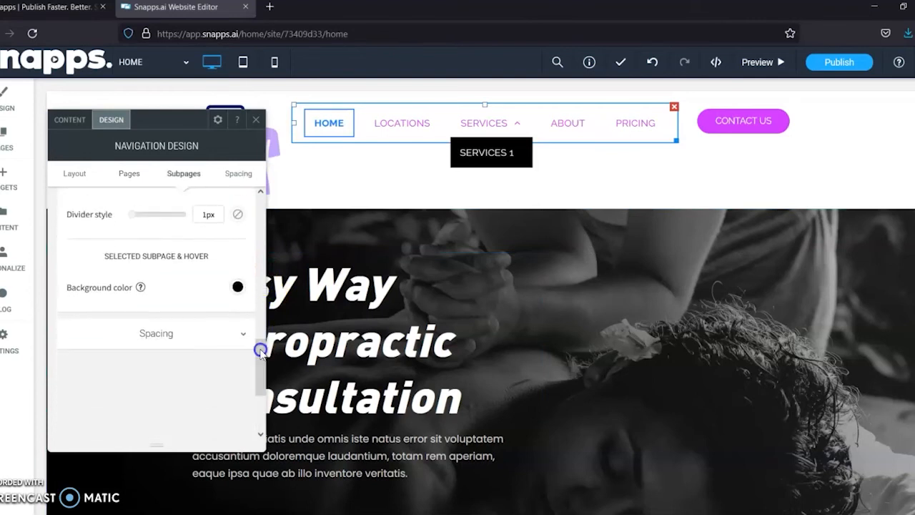
left_click(224, 333)
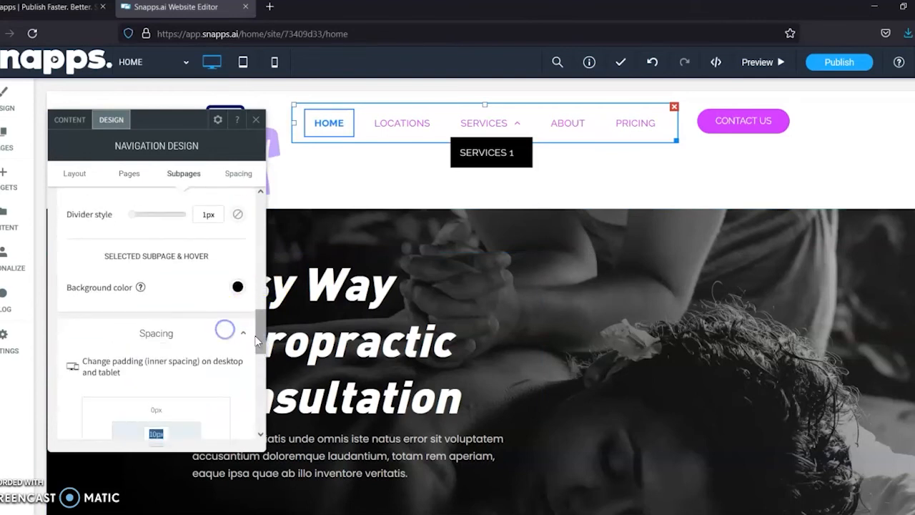
left_click_drag(262, 333, 257, 353)
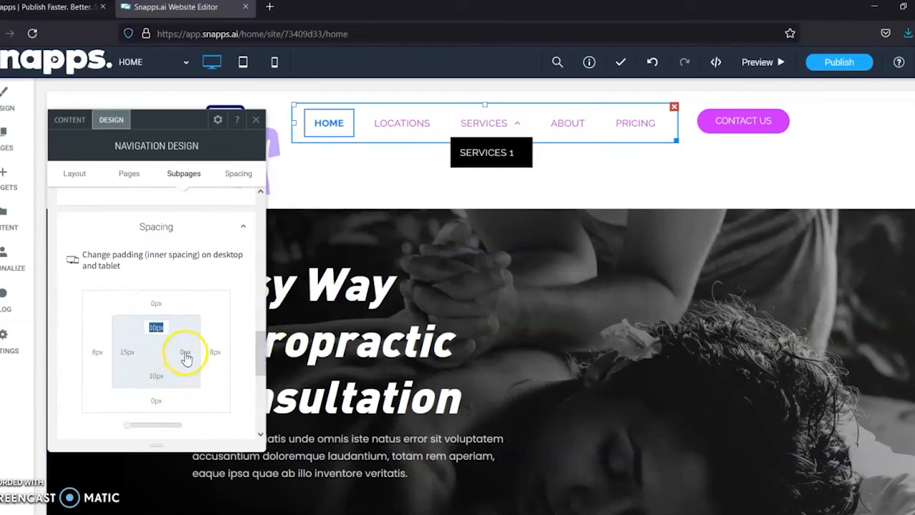
Check the navigation's desktop and tablet padding controls in its spacing settings, and close the navigation design settings
left_click_drag(256, 348, 260, 362)
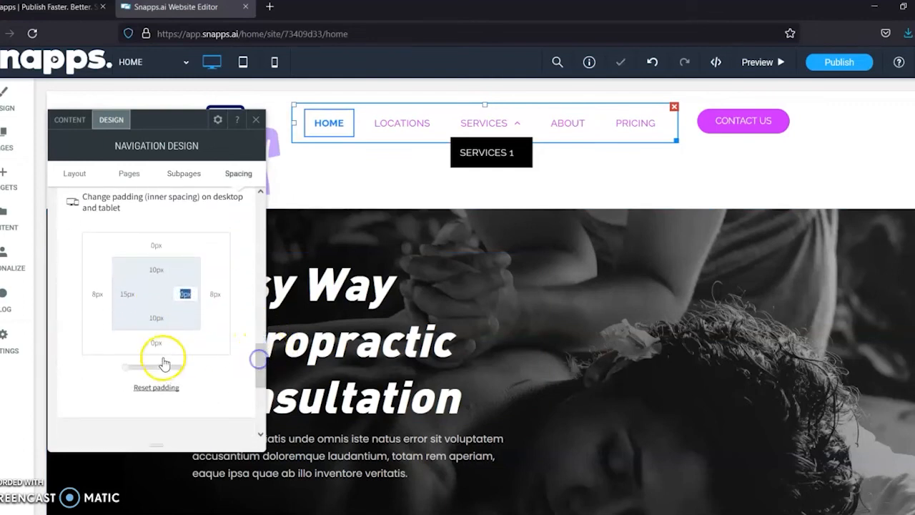
left_click_drag(130, 374, 127, 375)
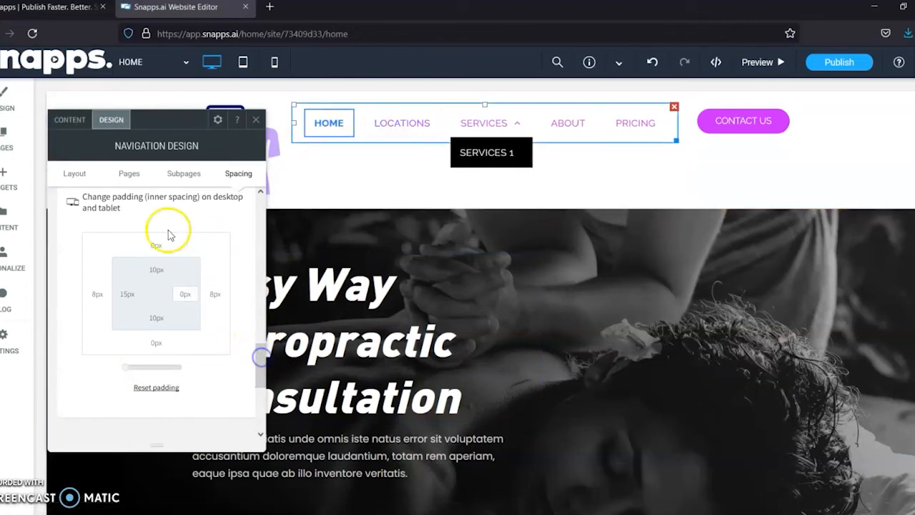
left_click_drag(259, 349, 249, 250)
left_click(256, 120)
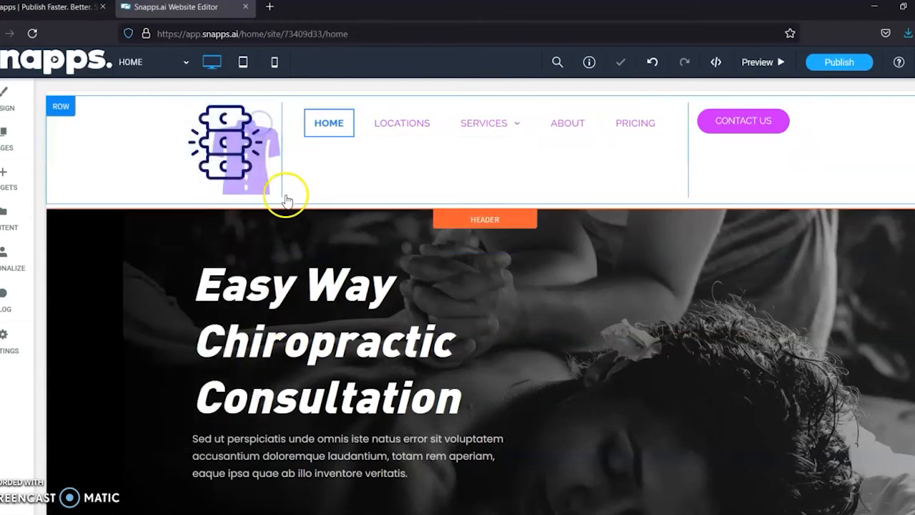
Shrink the header logo slightly by its lower corner so the header row becomes shorter
left_click(274, 194)
left_click_drag(274, 194, 262, 179)
left_click(419, 123)
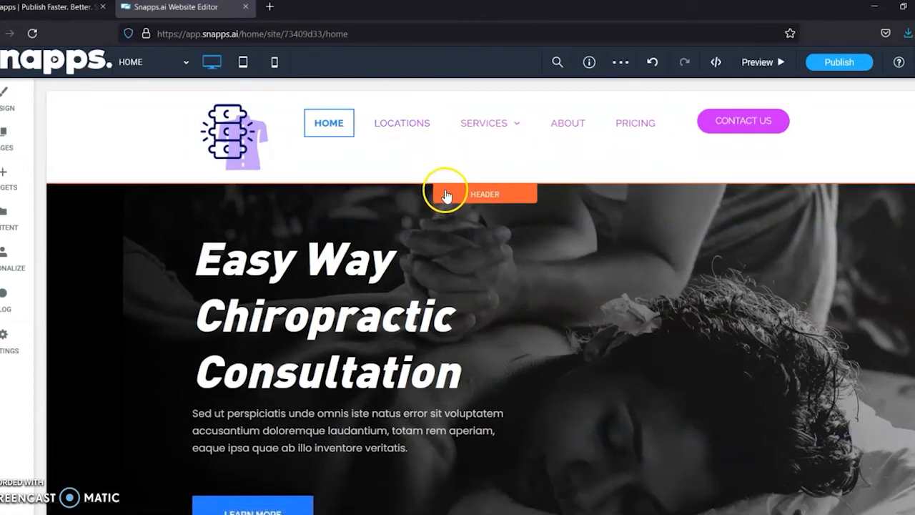
right_click(445, 195)
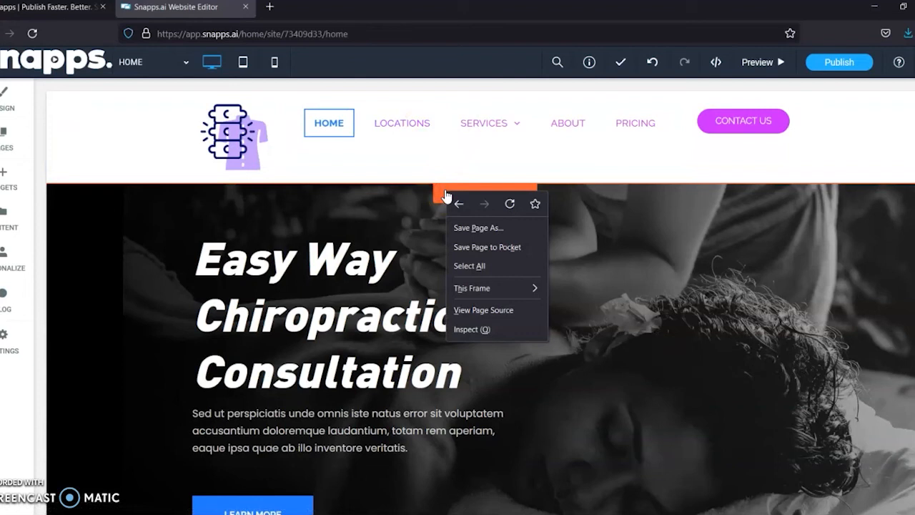
left_click(432, 169)
left_click(246, 120)
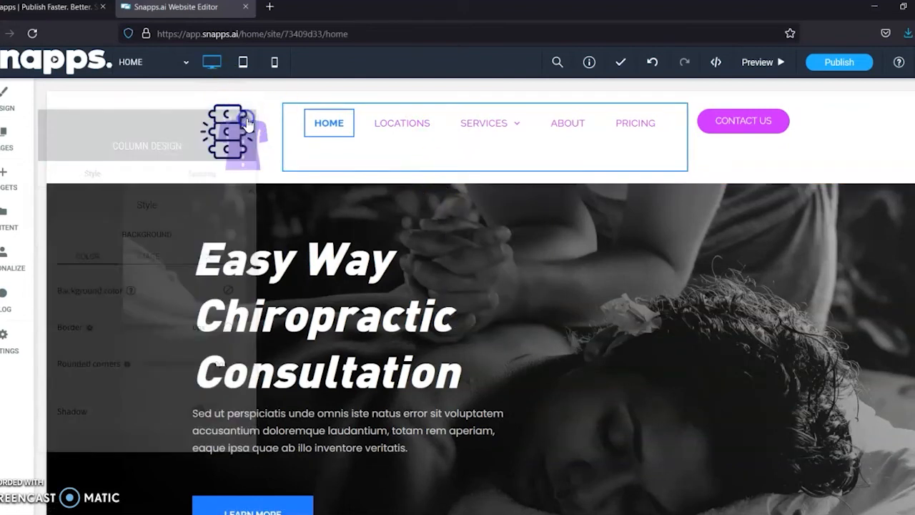
Open the header's design settings and look through the alternative header layouts without choosing one
left_click(447, 198)
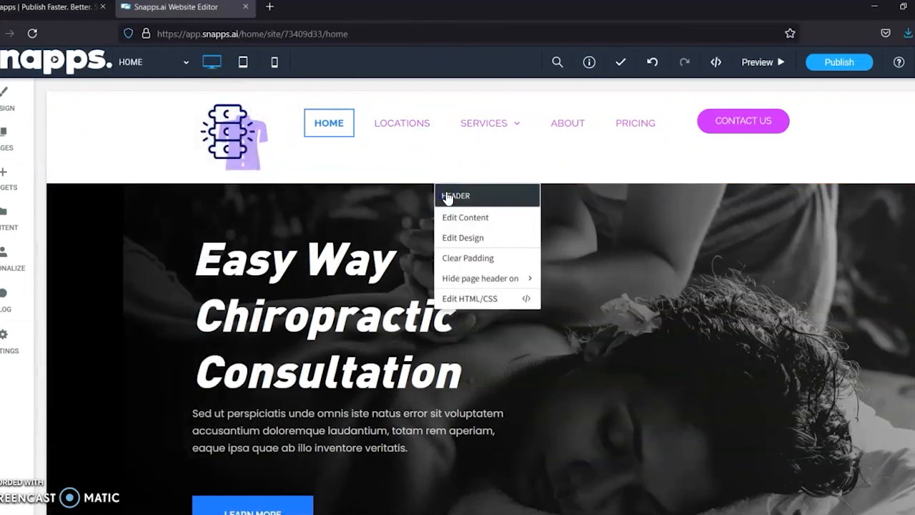
left_click(455, 239)
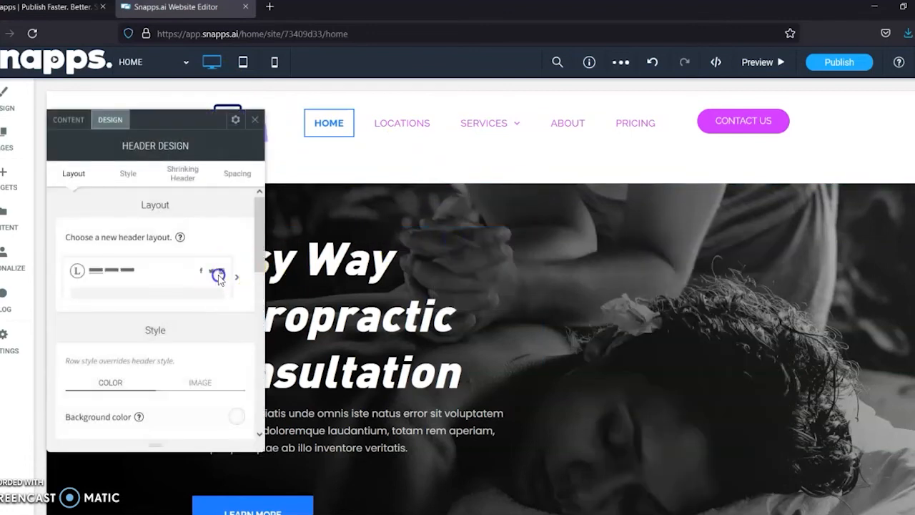
left_click(219, 277)
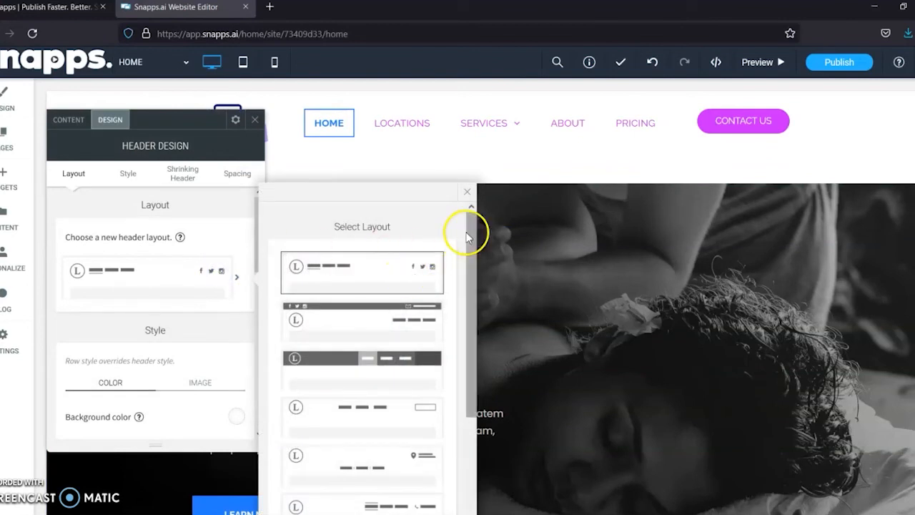
left_click_drag(466, 231, 448, 411)
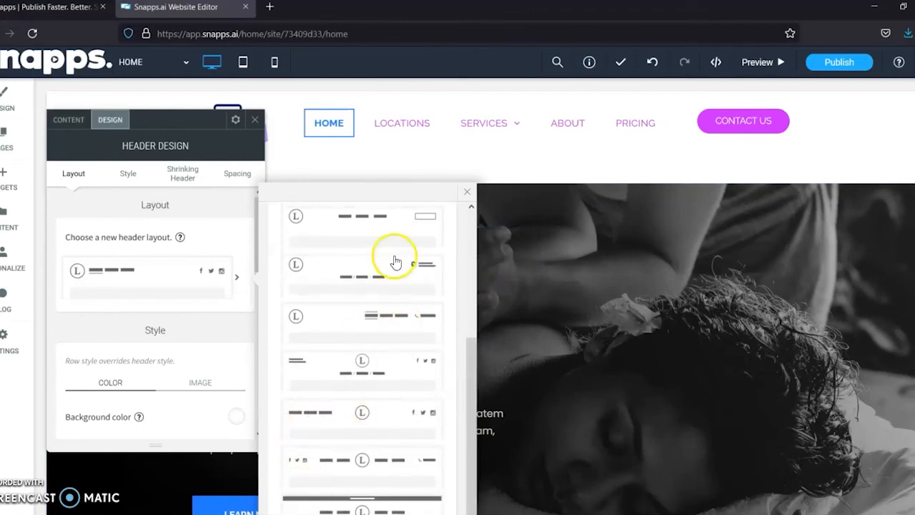
left_click(228, 327)
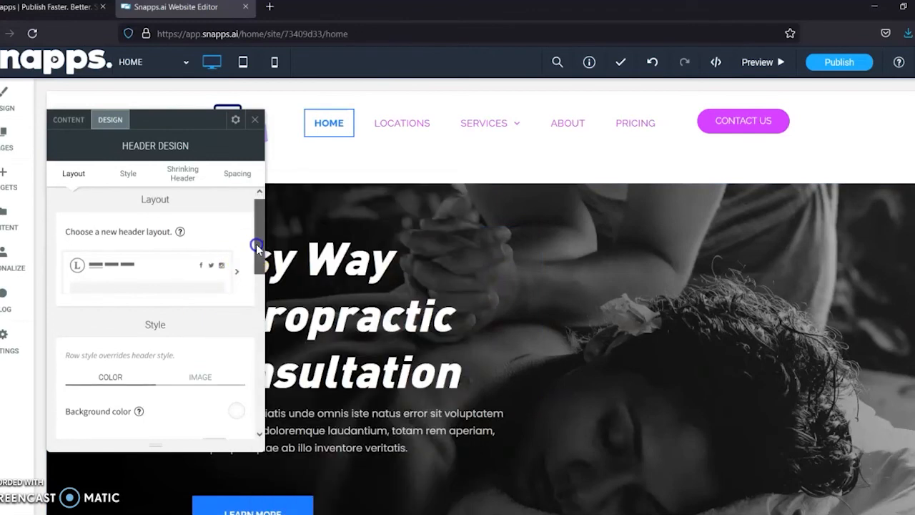
Compare the color and image background options in the header's style settings
left_click_drag(256, 244, 255, 295)
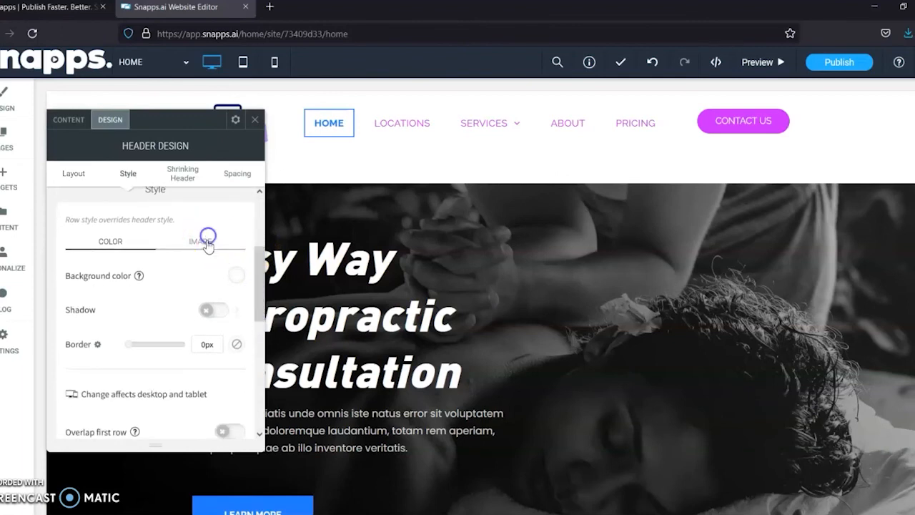
left_click(207, 242)
left_click(123, 243)
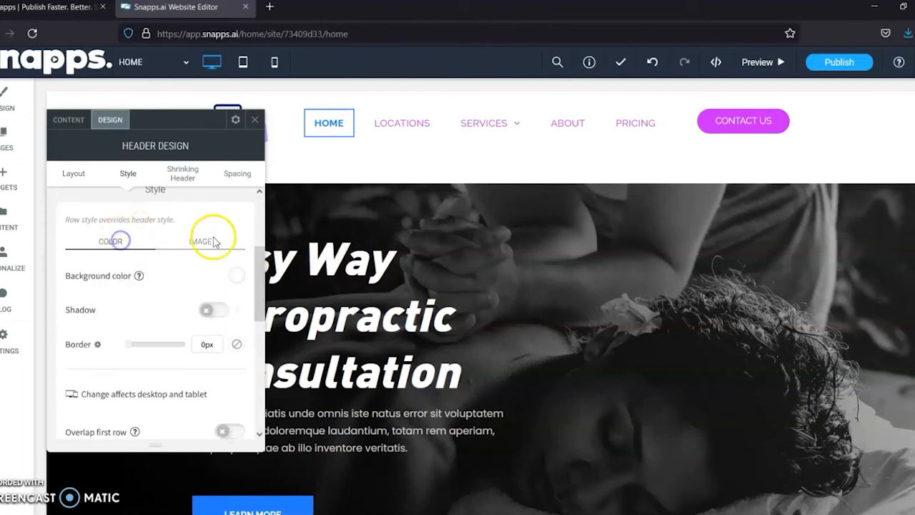
Try the header's Overlap first row option, check its effect on the page, and turn it off again
left_click_drag(256, 266, 256, 316)
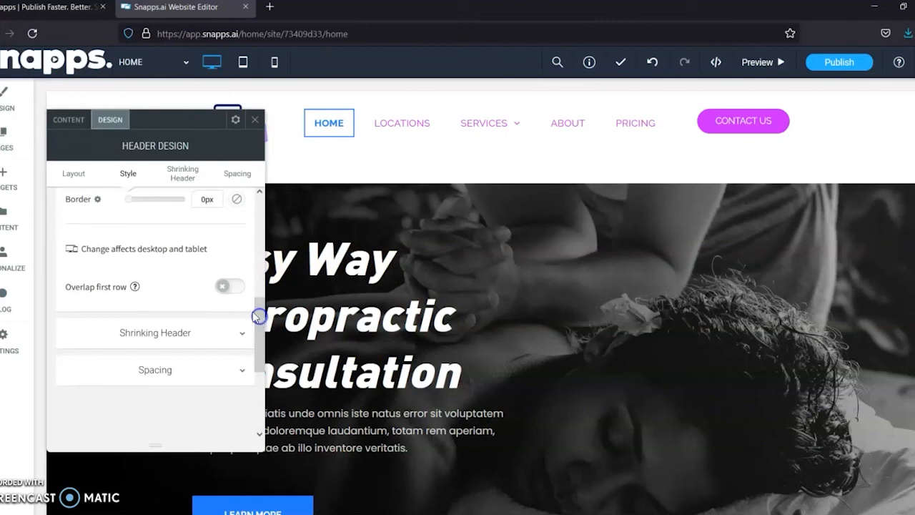
left_click(222, 286)
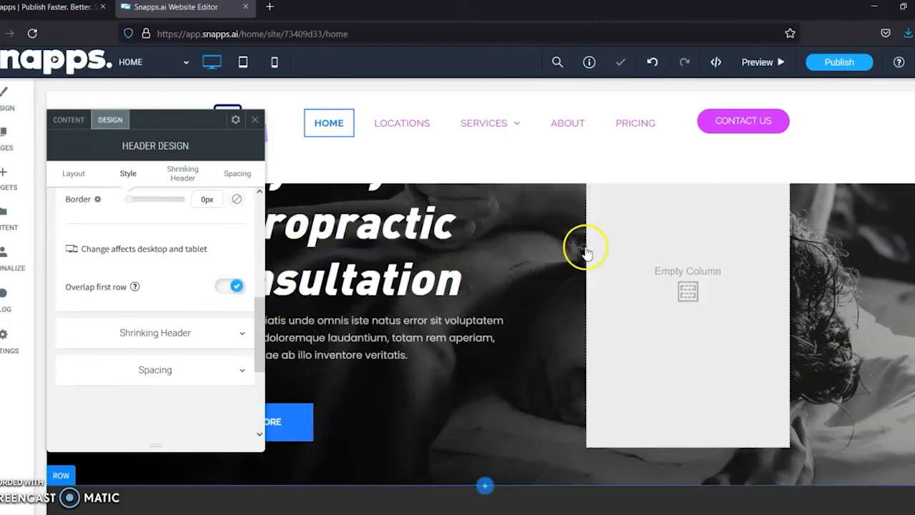
scroll(384, 292, "down", 3)
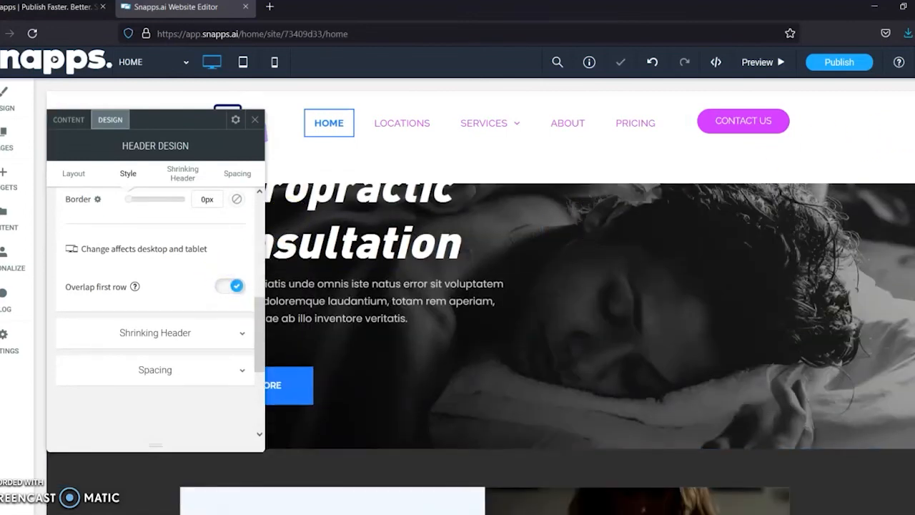
scroll(384, 292, "up", 3)
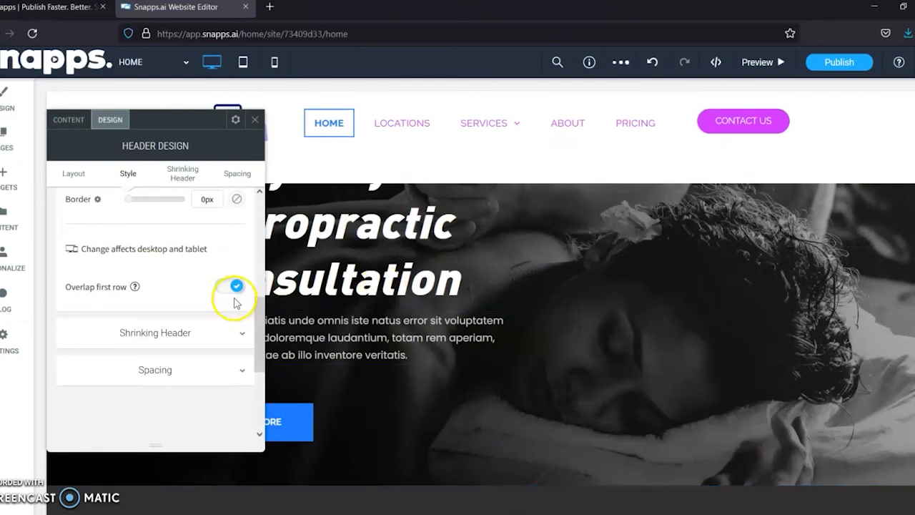
left_click(235, 295)
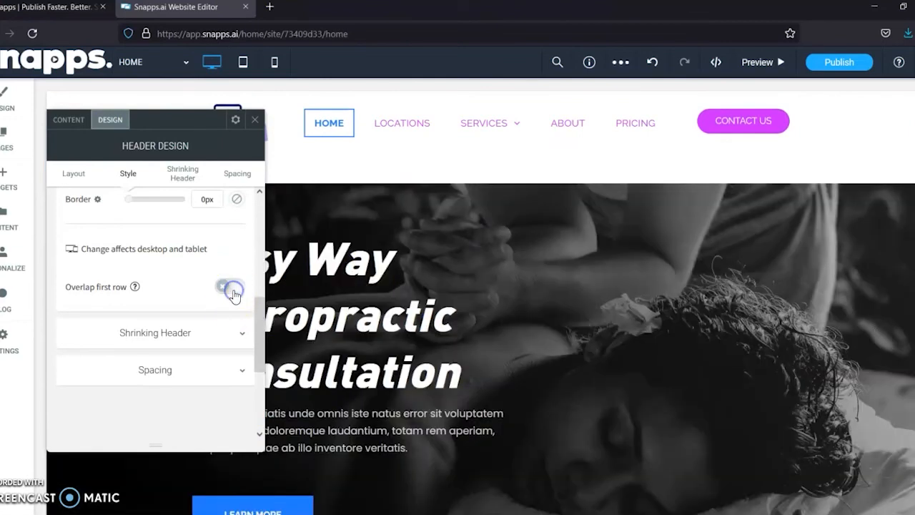
Expand the Shrinking Header settings and examine how the header behaves as the page moves down and back up
left_click(237, 340)
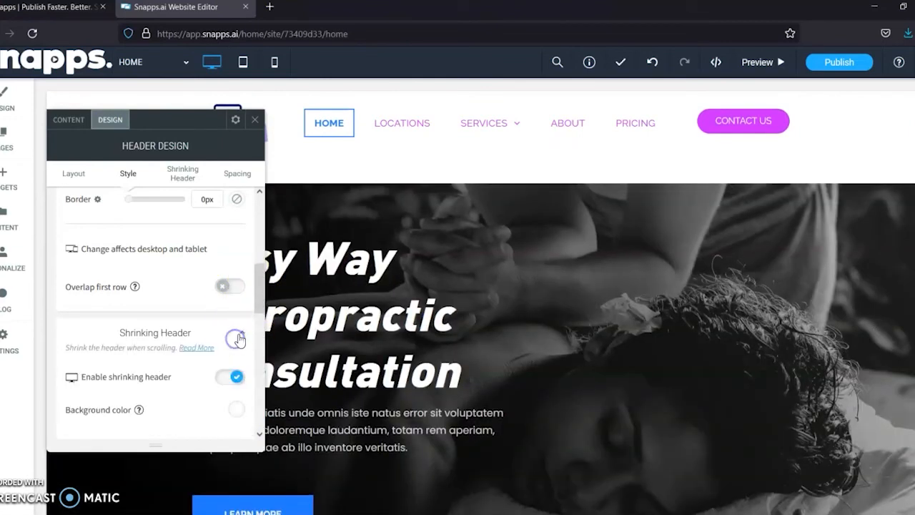
left_click_drag(259, 293, 259, 304)
scroll(327, 265, "down", 10)
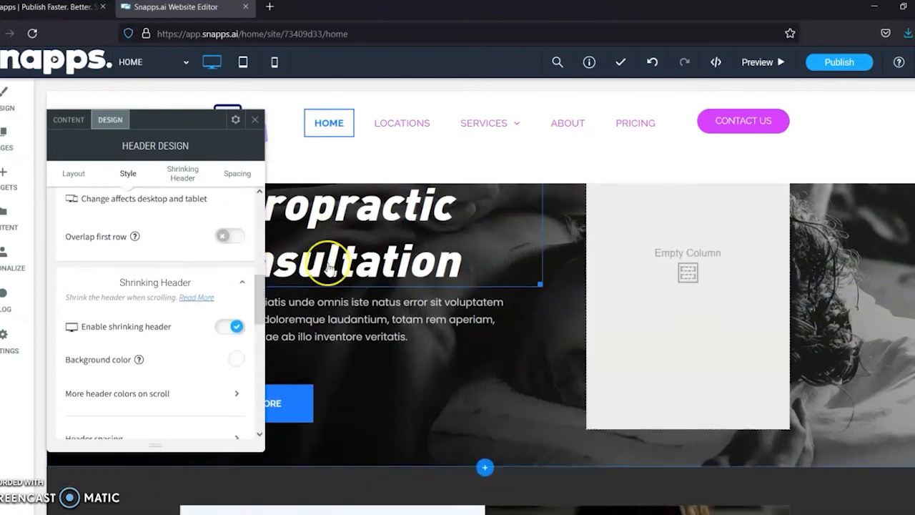
scroll(327, 263, "down", 6)
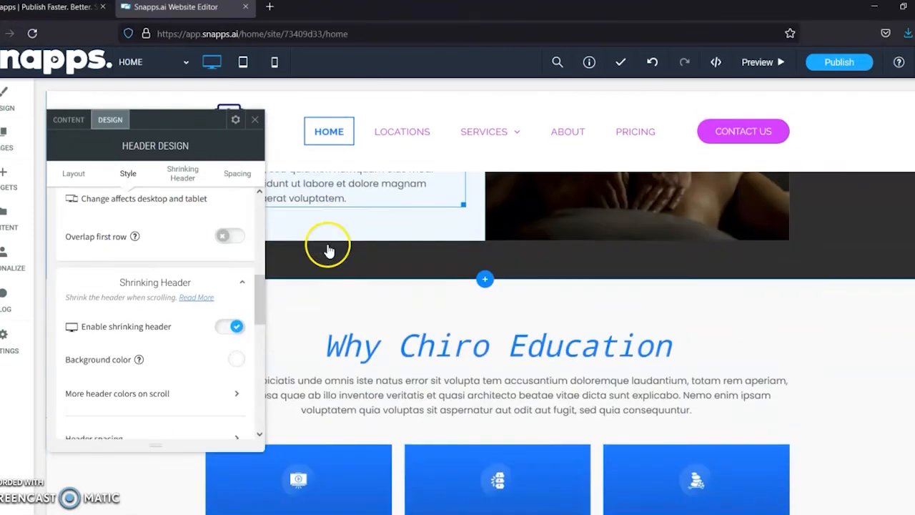
scroll(329, 244, "up", 15)
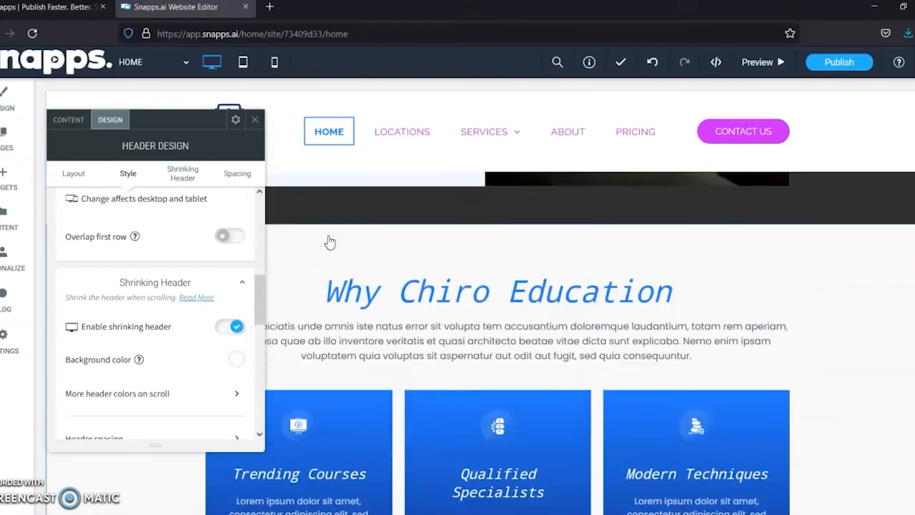
scroll(329, 245, "up", 1)
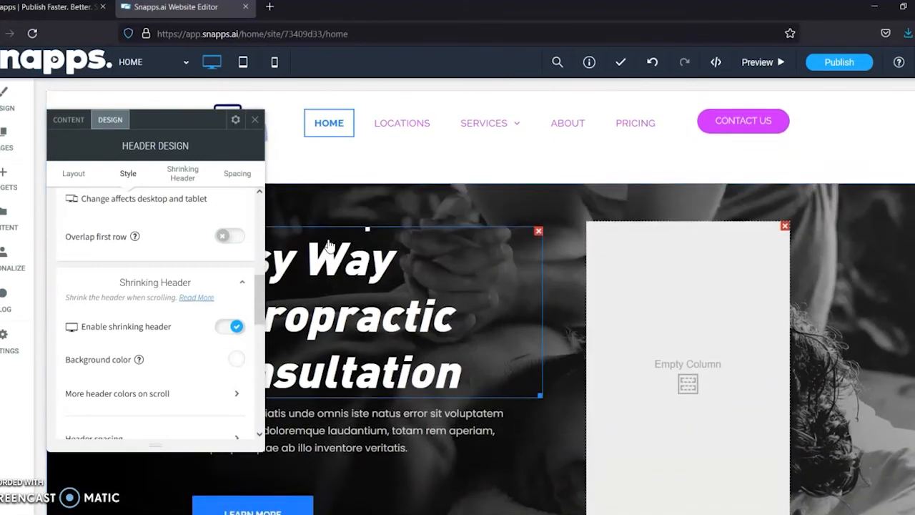
Review the shrinking header's scroll colors, header spacing, logo size and logo replacement options
left_click_drag(260, 312, 260, 321)
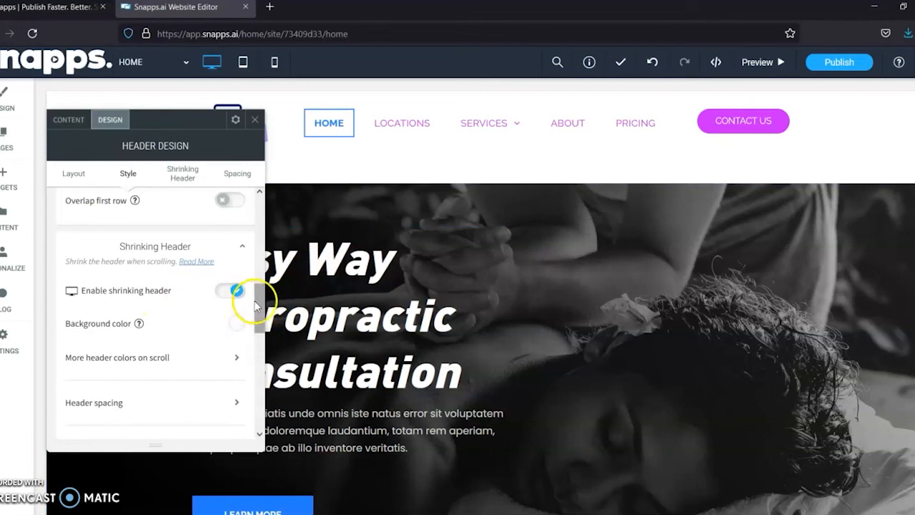
scroll(256, 306, "down", 1)
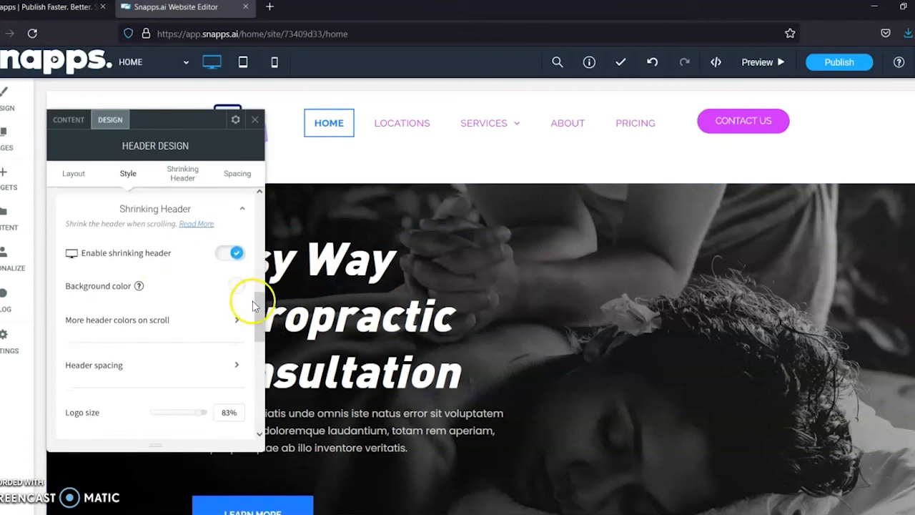
left_click_drag(254, 298, 260, 330)
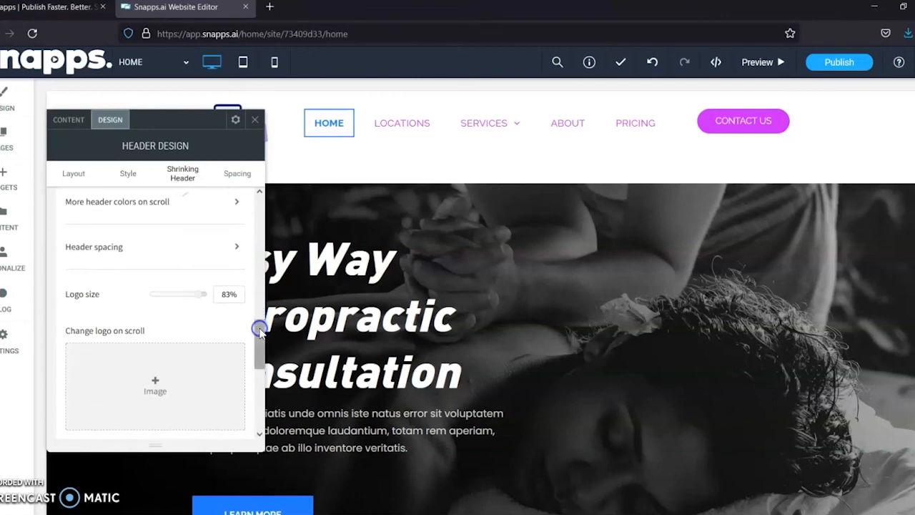
left_click(237, 247)
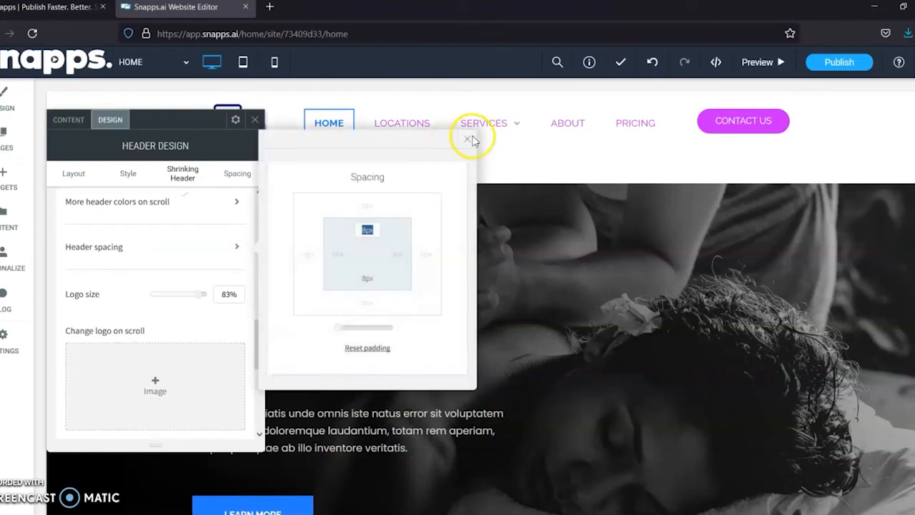
left_click(471, 143)
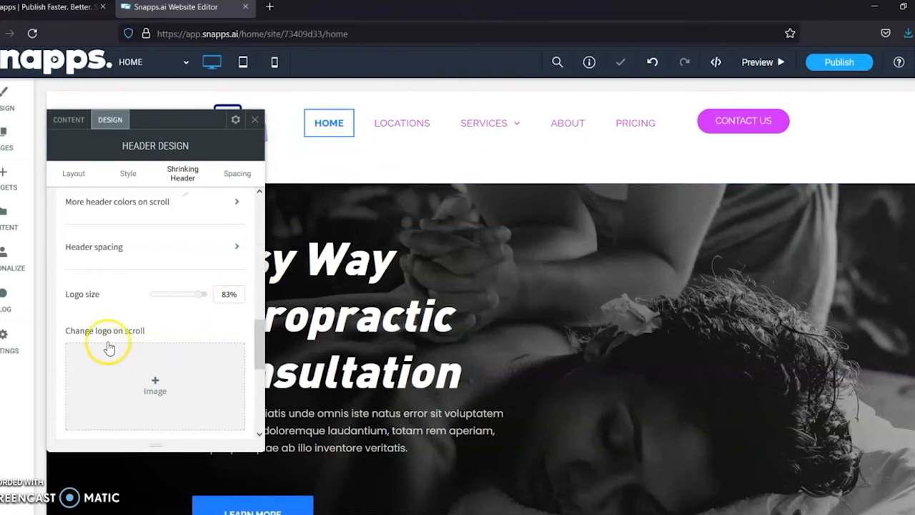
left_click_drag(254, 331, 255, 377)
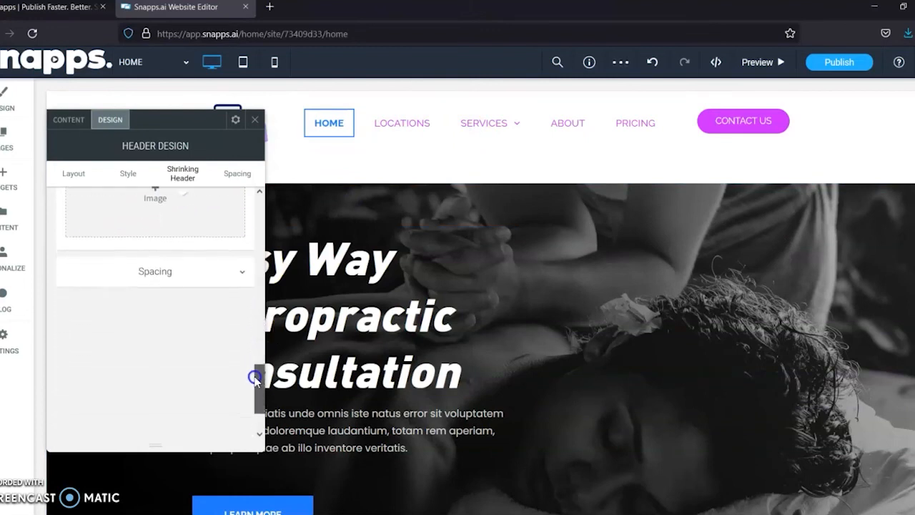
Look at the header's own Spacing section and close the header design settings
left_click(238, 275)
left_click_drag(260, 358, 247, 211)
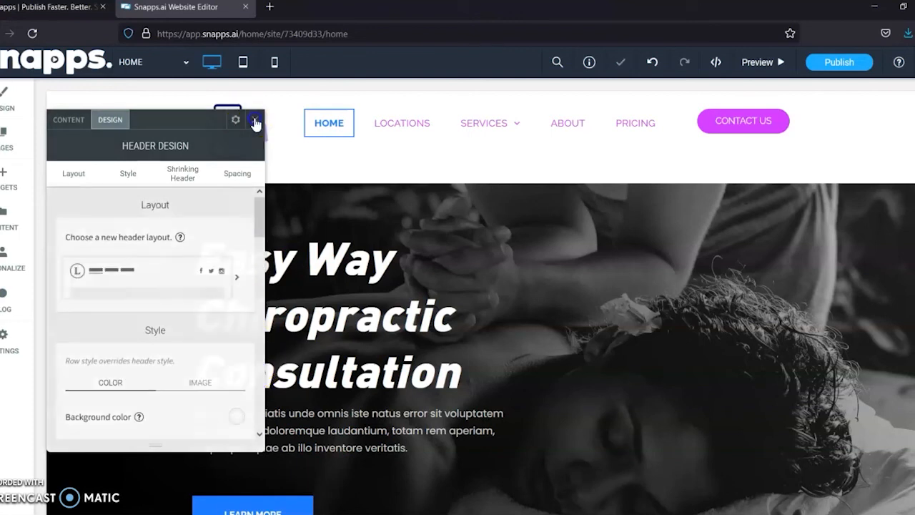
left_click(255, 120)
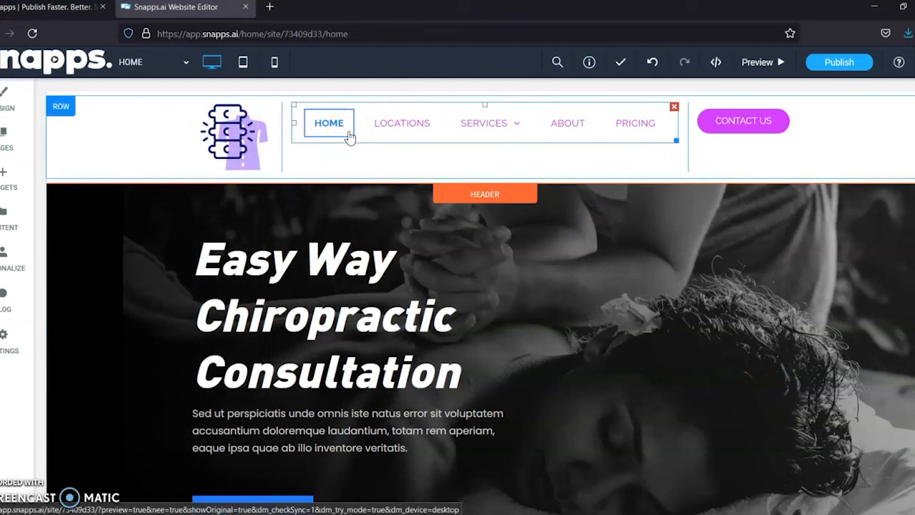
Open the site's content library
left_click(5, 218)
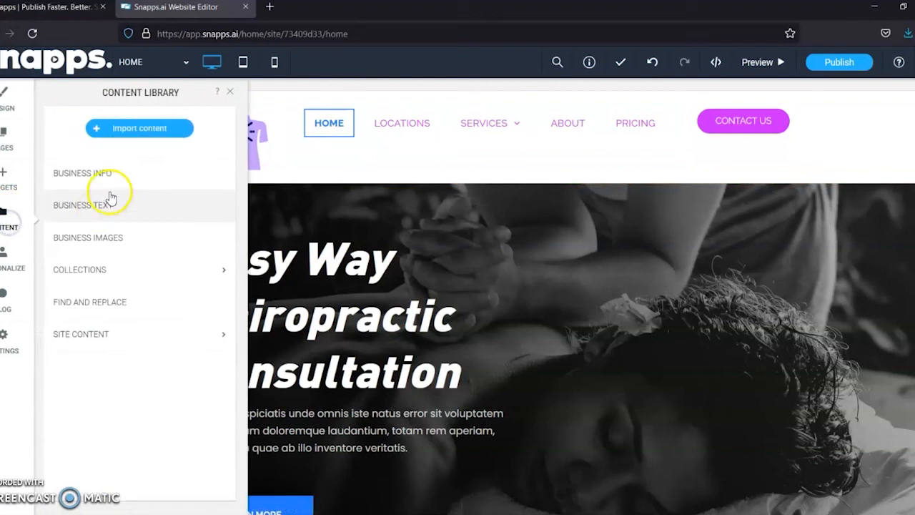